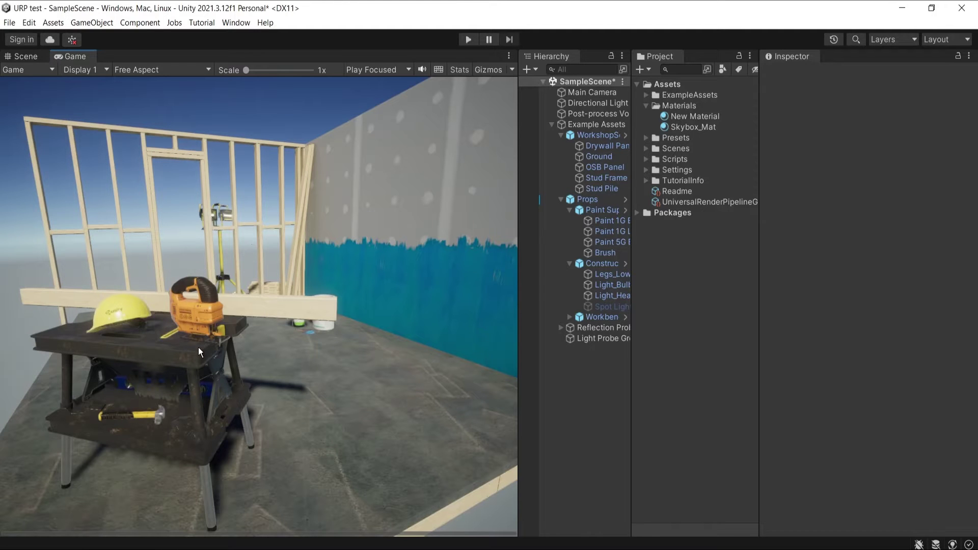
# - Bring the Unity project window forward to view the Post-process Volume's settings
pyautogui.click(123, 495)
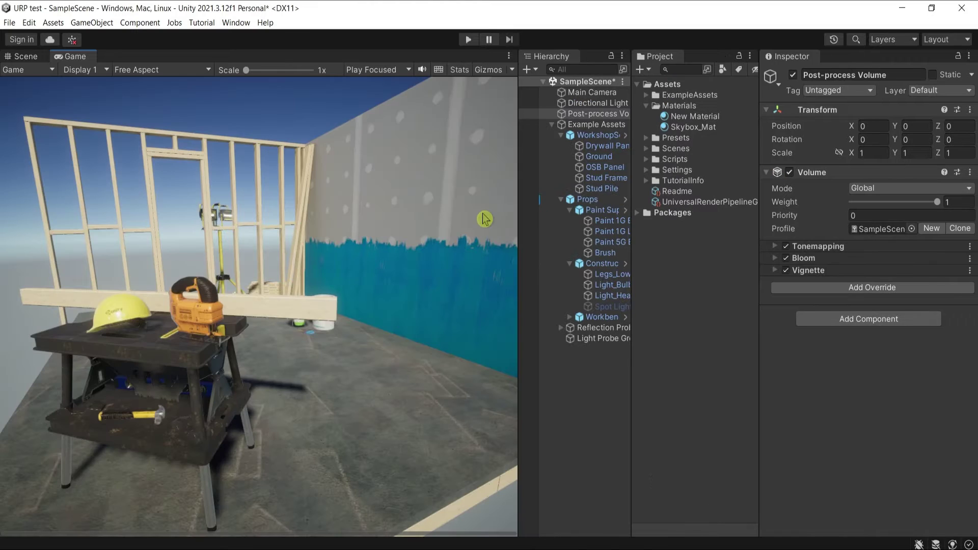
# - In the Scene view, disable the Post-process Volume object and collapse Example Assets
pyautogui.click(23, 57)
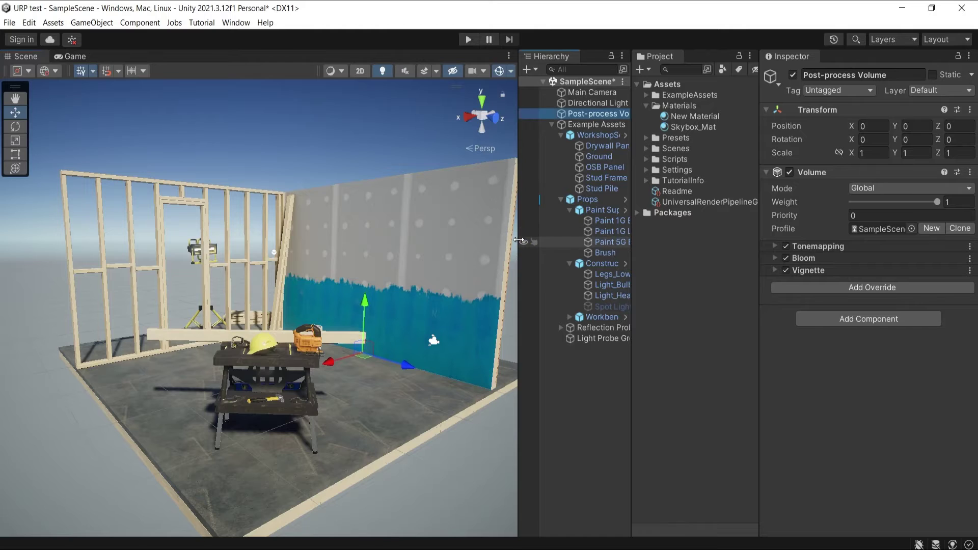
pyautogui.moveTo(518, 240); pyautogui.dragTo(494, 240)
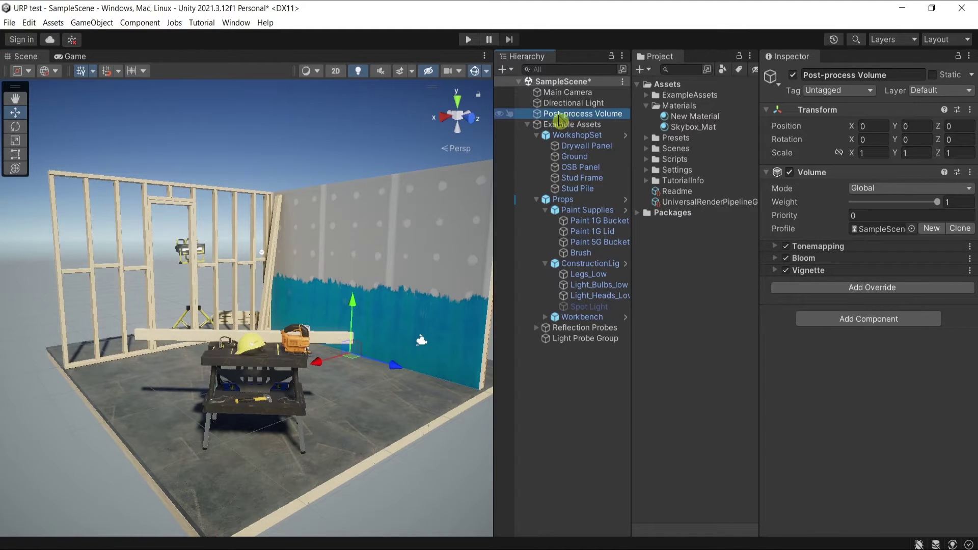
pyautogui.click(793, 75)
pyautogui.click(528, 124)
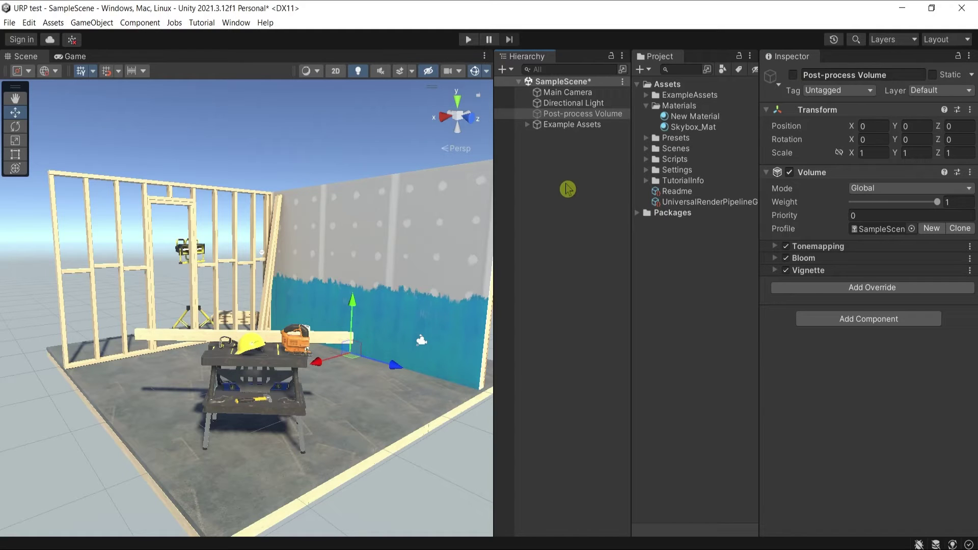
# - Add a Global Volume to the scene and name it PP CMS
pyautogui.rightClick(567, 199)
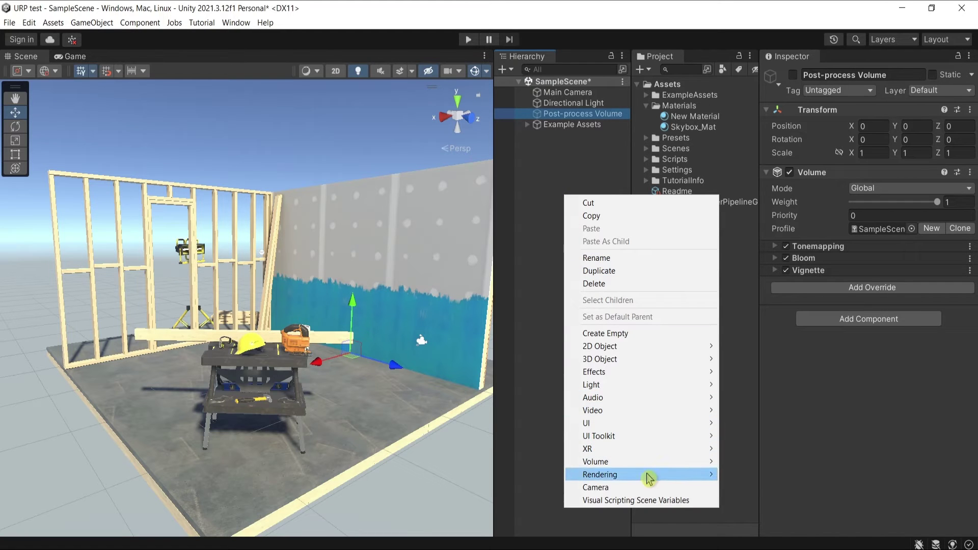
pyautogui.moveTo(652, 461)
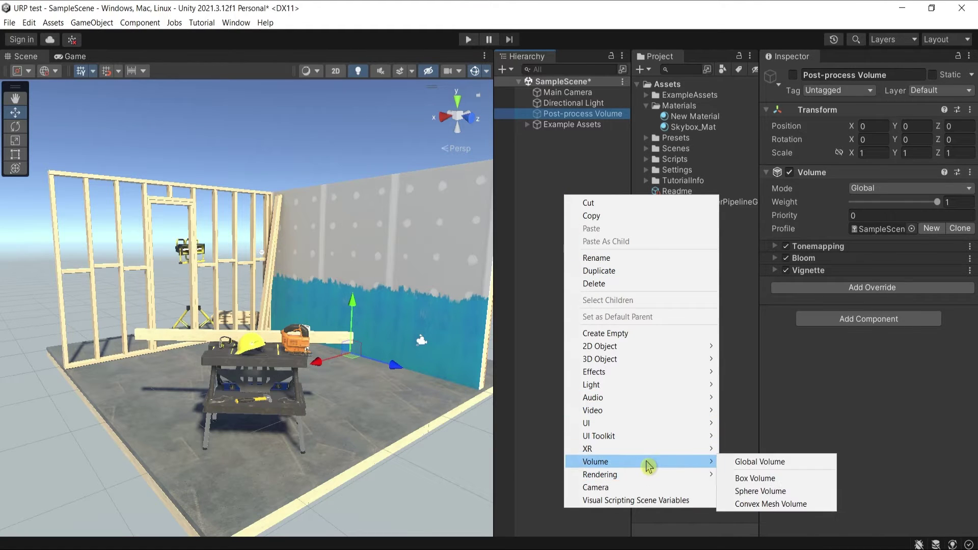
pyautogui.click(739, 463)
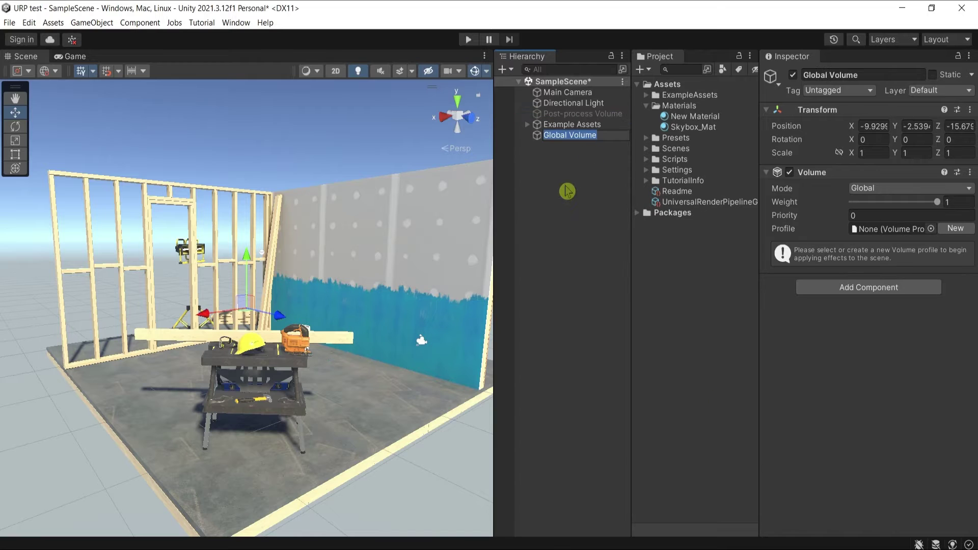
pyautogui.write('PP')
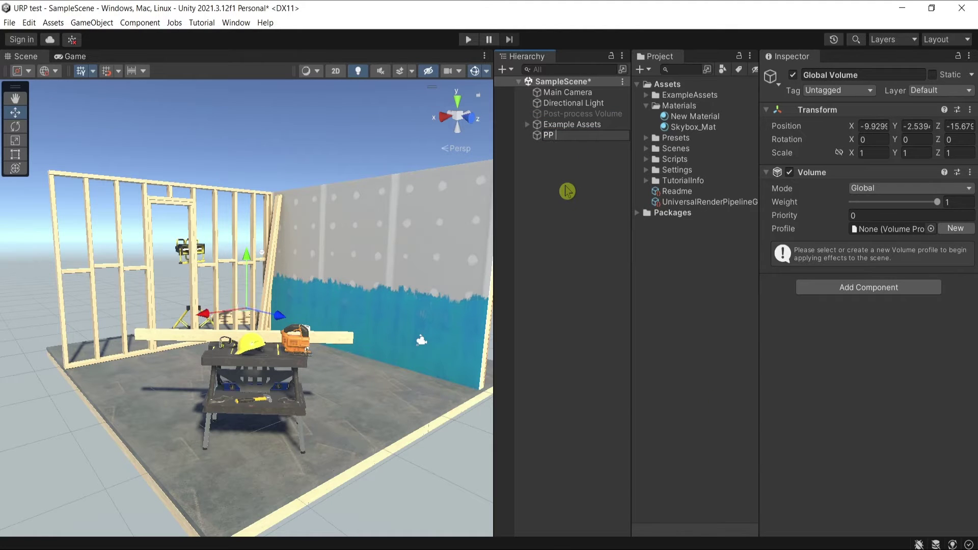
pyautogui.write(' CMS')
pyautogui.press('Return')
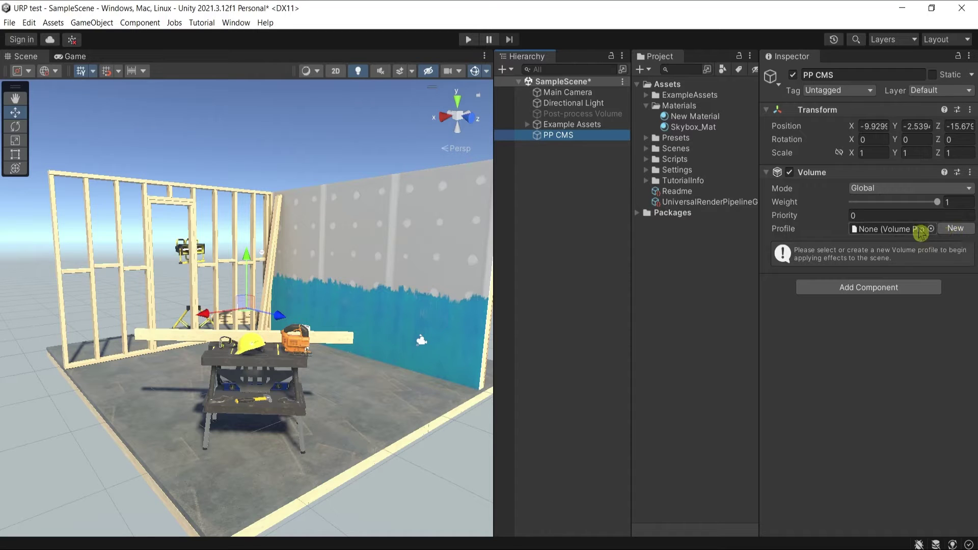
# - Create a new PP CMS Profile for the volume and locate it in the project
pyautogui.click(960, 232)
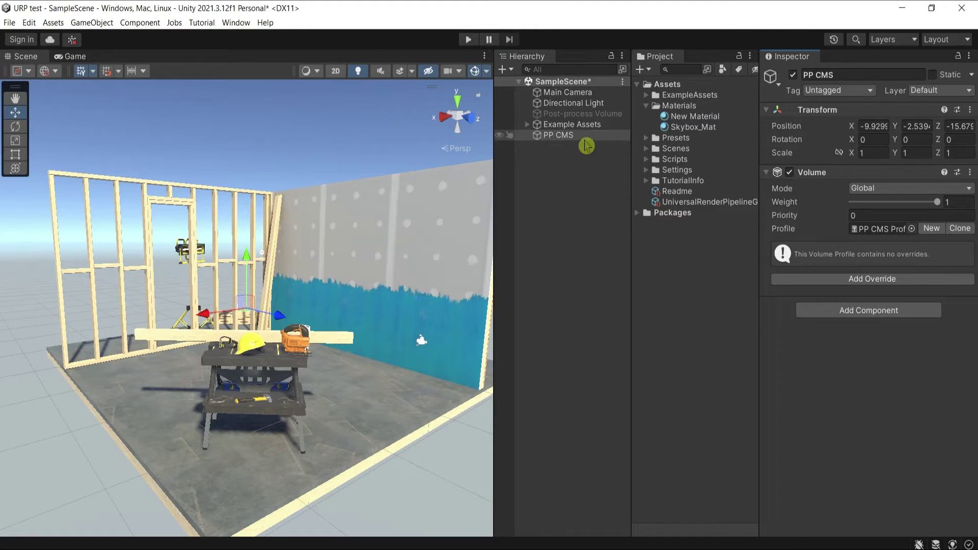
pyautogui.click(882, 229)
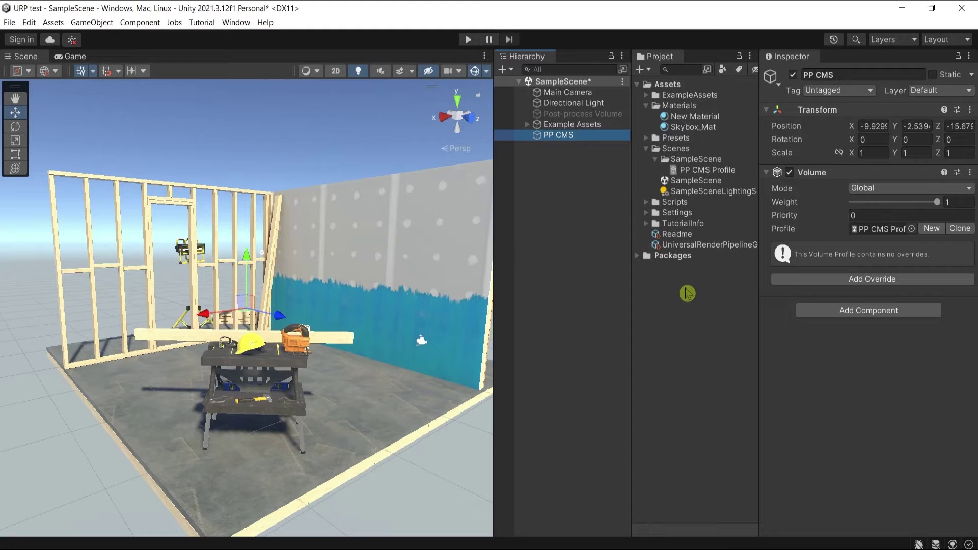
pyautogui.click(700, 132)
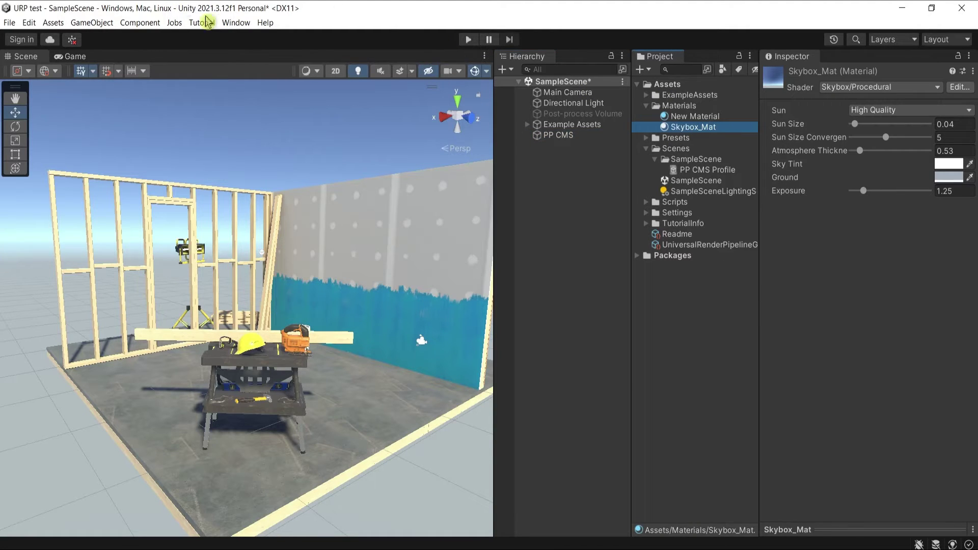
# - Open the Lighting window's Environment settings and locate the current skybox material
pyautogui.click(236, 23)
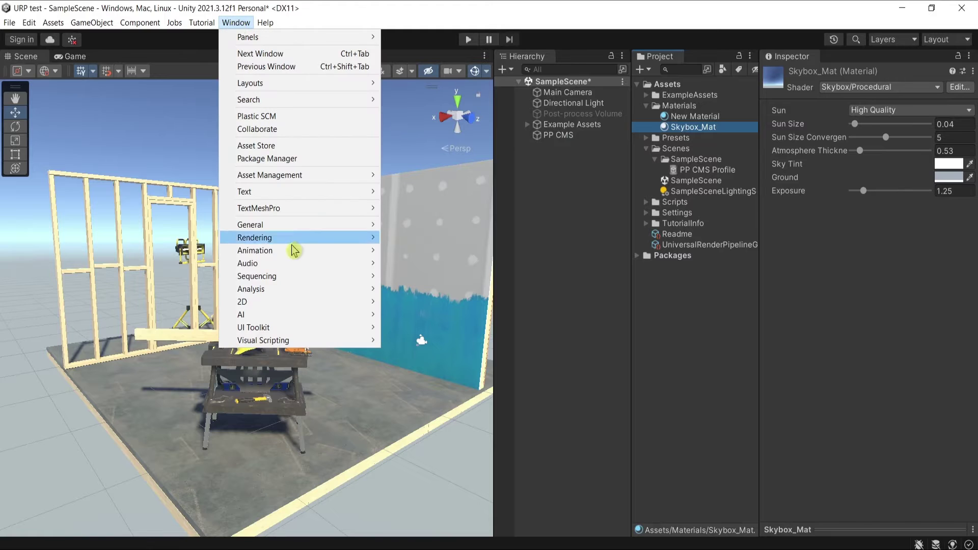
pyautogui.moveTo(291, 238)
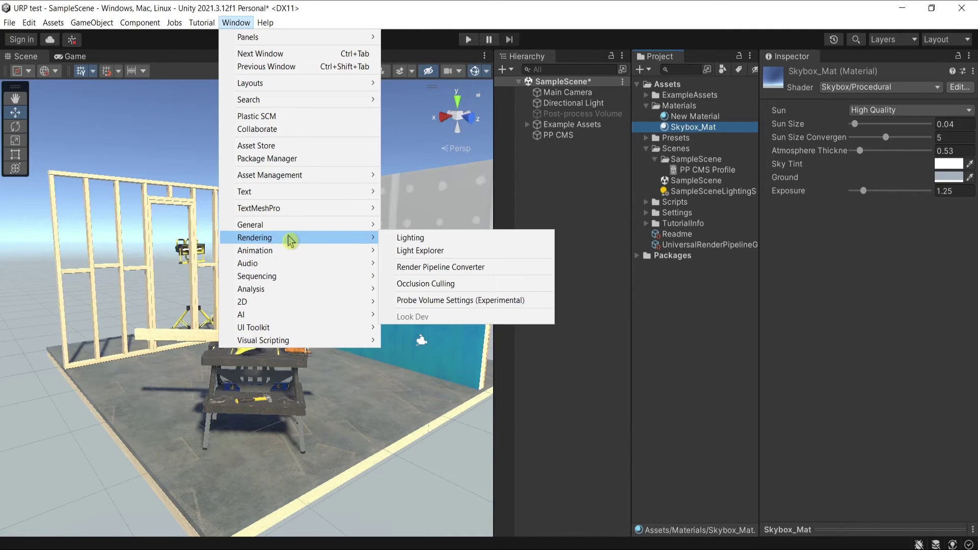
pyautogui.click(469, 241)
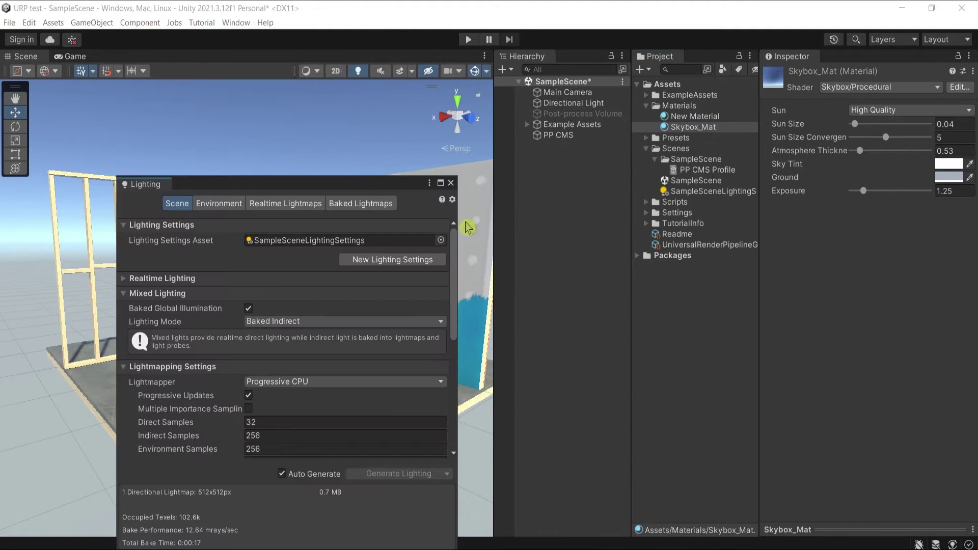
pyautogui.click(209, 205)
pyautogui.moveTo(229, 187); pyautogui.dragTo(204, 116)
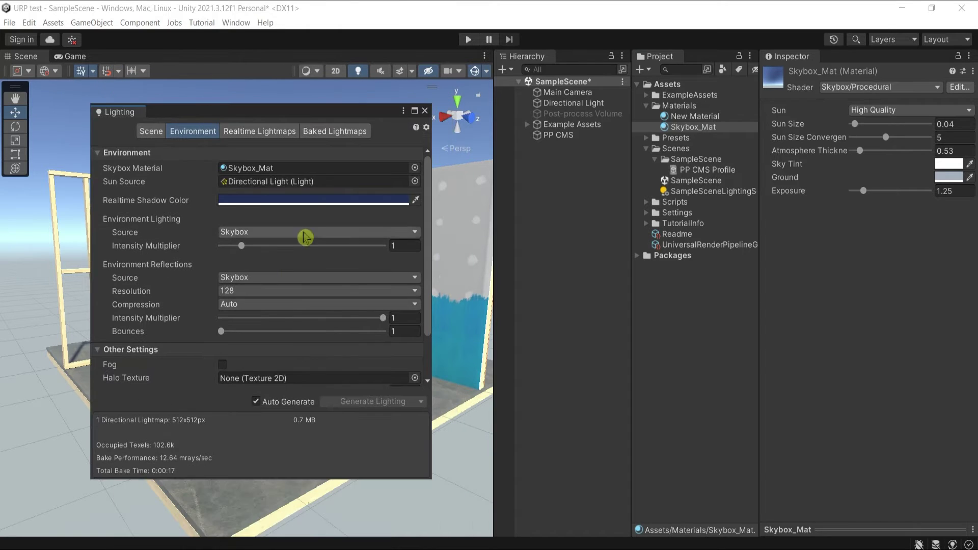
pyautogui.click(317, 167)
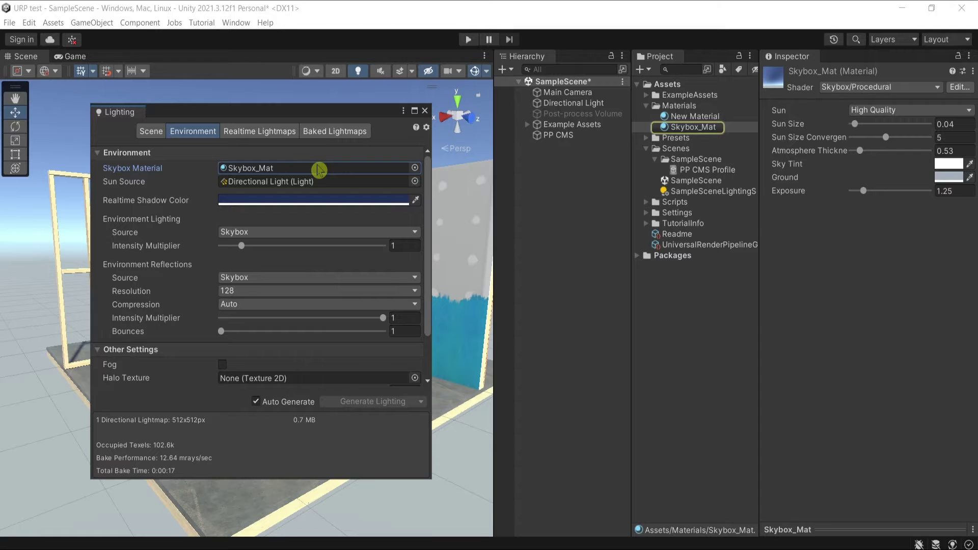
# - Duplicate Skybox_Mat and rename the copy Skybox_Night
pyautogui.click(694, 133)
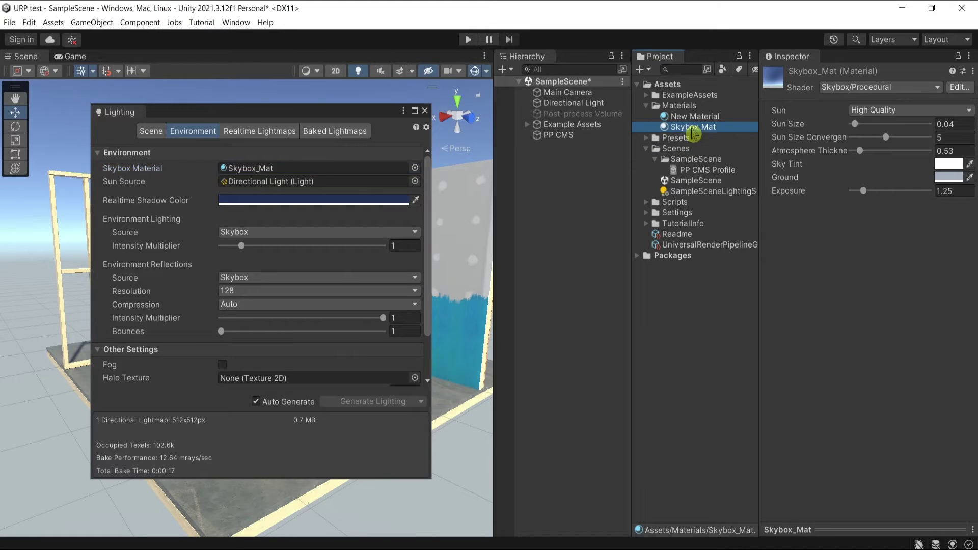
pyautogui.hotkey('ctrl', 'd')
pyautogui.click(692, 128)
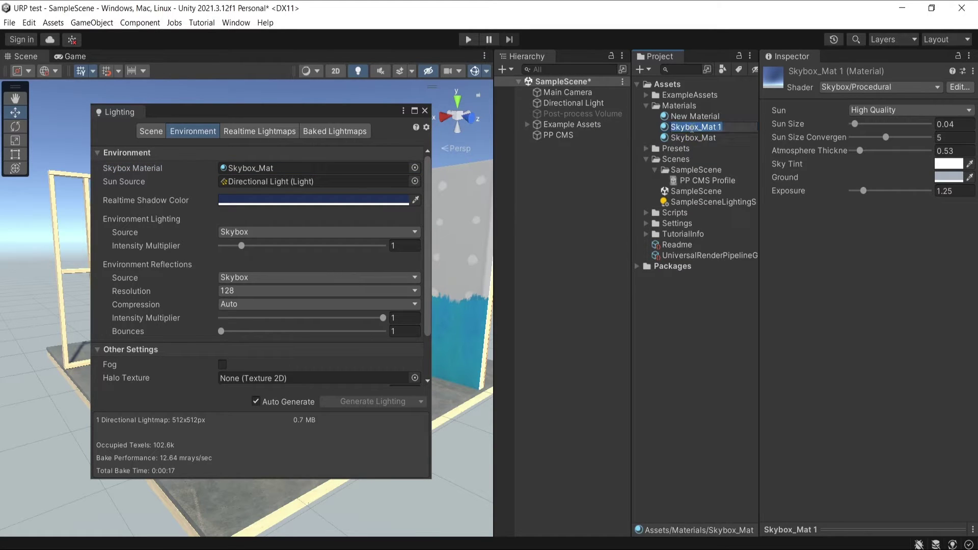
pyautogui.press('End')
pyautogui.press('BackSpace')
pyautogui.press('BackSpace')
pyautogui.write('Night')
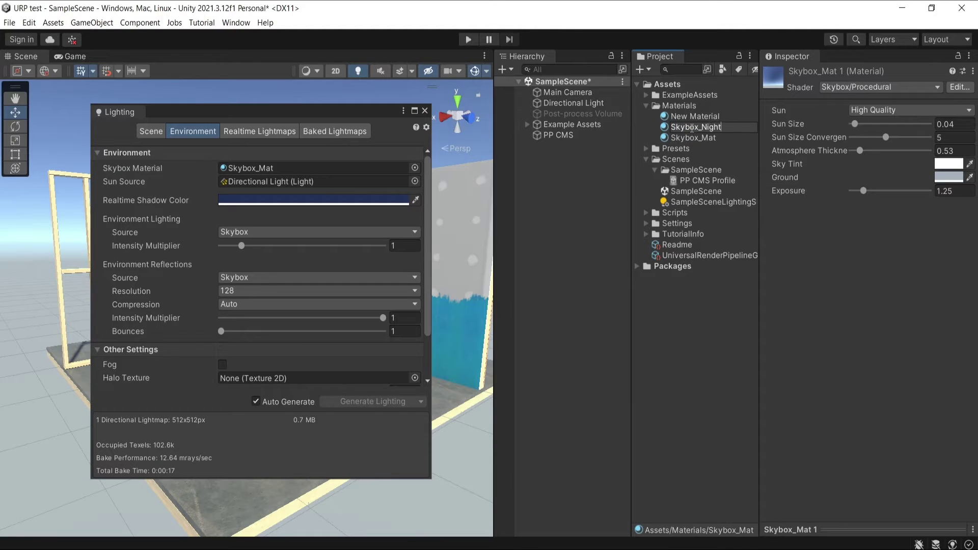
pyautogui.press('Return')
# - Assign Skybox_Night as the scene's Skybox Material and close Lighting settings
pyautogui.click(287, 173)
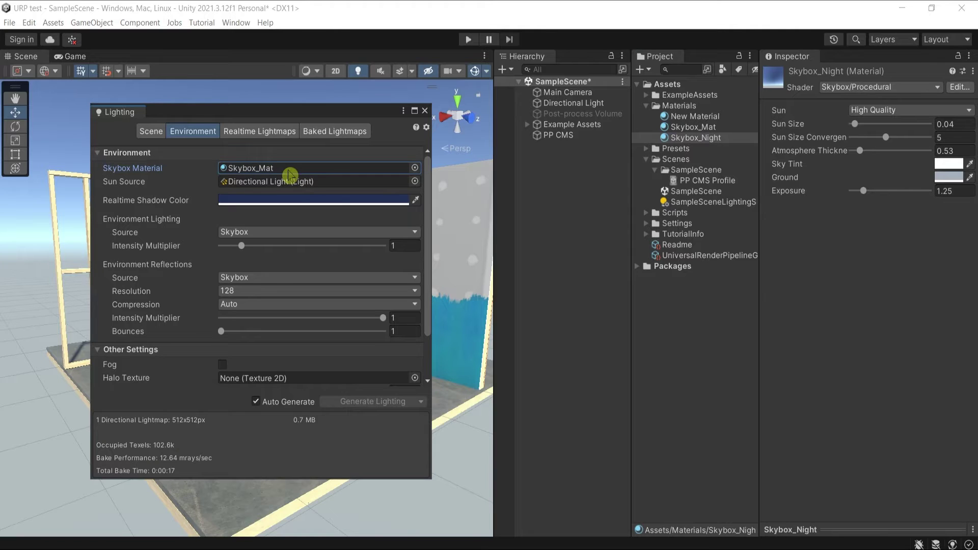
pyautogui.moveTo(689, 138); pyautogui.dragTo(288, 168)
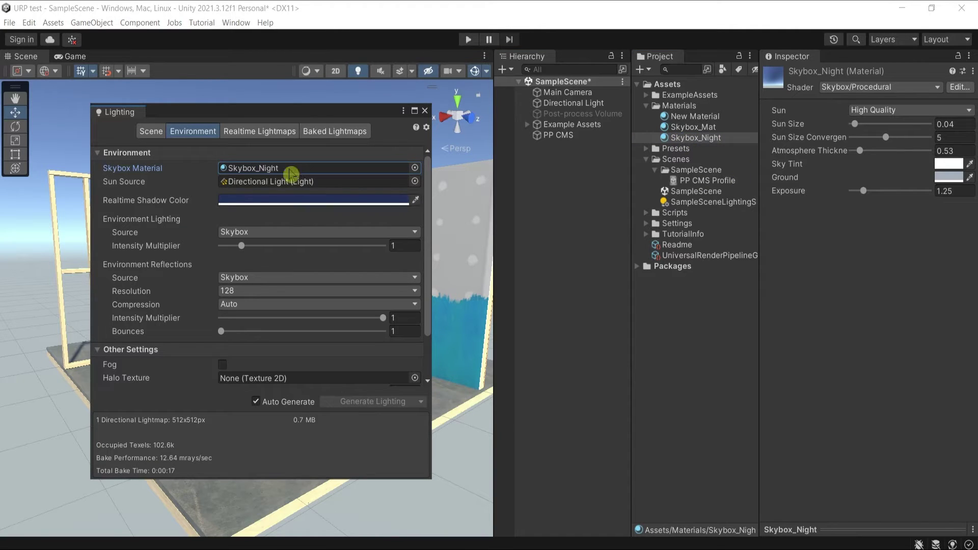
pyautogui.click(425, 111)
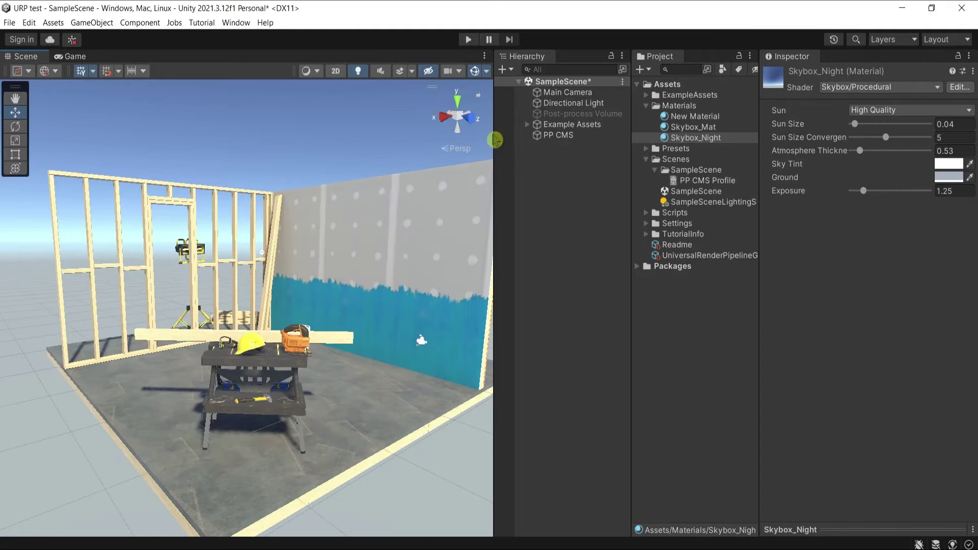
# - On Skybox_Night, set atmosphere thickness to 0.53 and lower exposure from 1.25 to 0.58
pyautogui.click(701, 139)
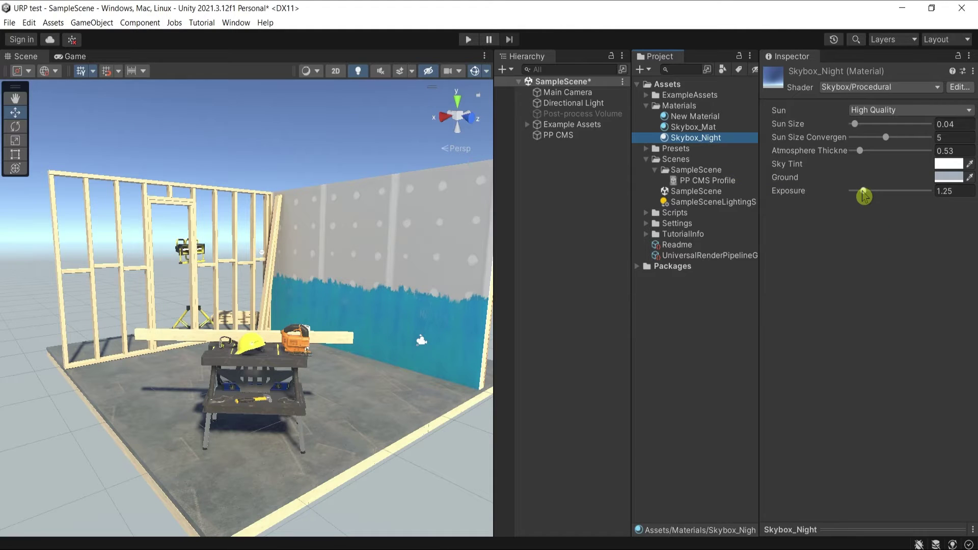
pyautogui.moveTo(865, 195); pyautogui.dragTo(858, 192)
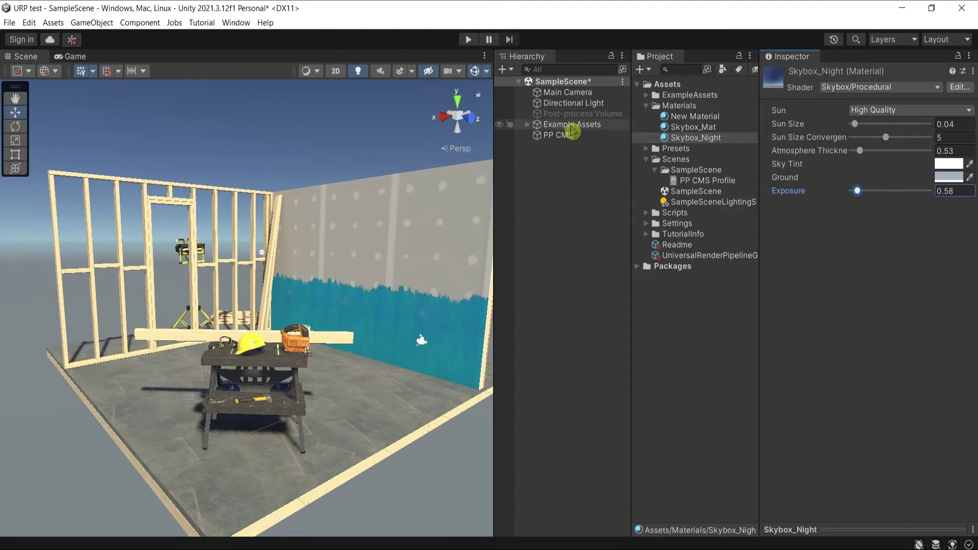
# - Duplicate the Directional Light and rename the copy Moon
pyautogui.click(575, 103)
pyautogui.scroll(-3, 330, 302)
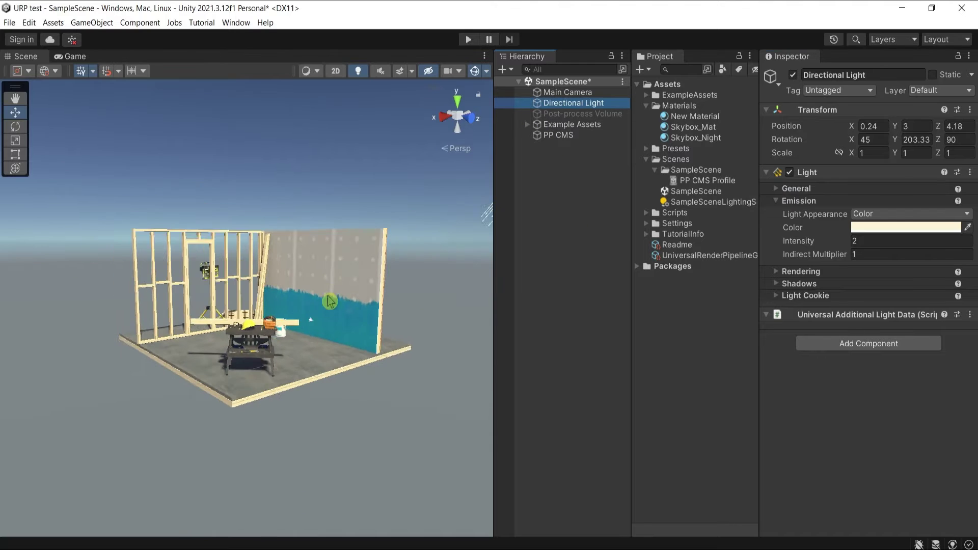
pyautogui.keyDown('alt'); pyautogui.moveTo(330, 301); pyautogui.dragTo(308, 290); pyautogui.keyUp('alt')
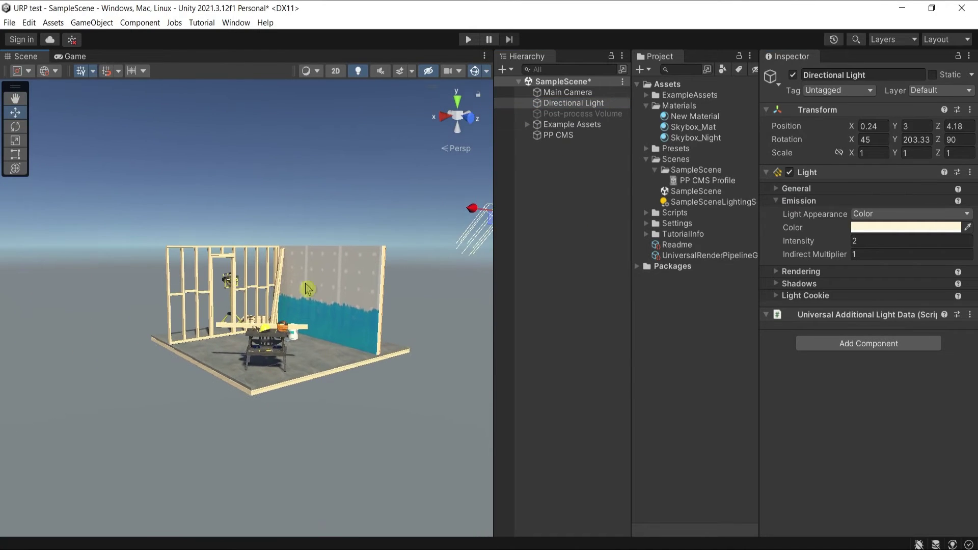
pyautogui.hotkey('ctrl', 'd')
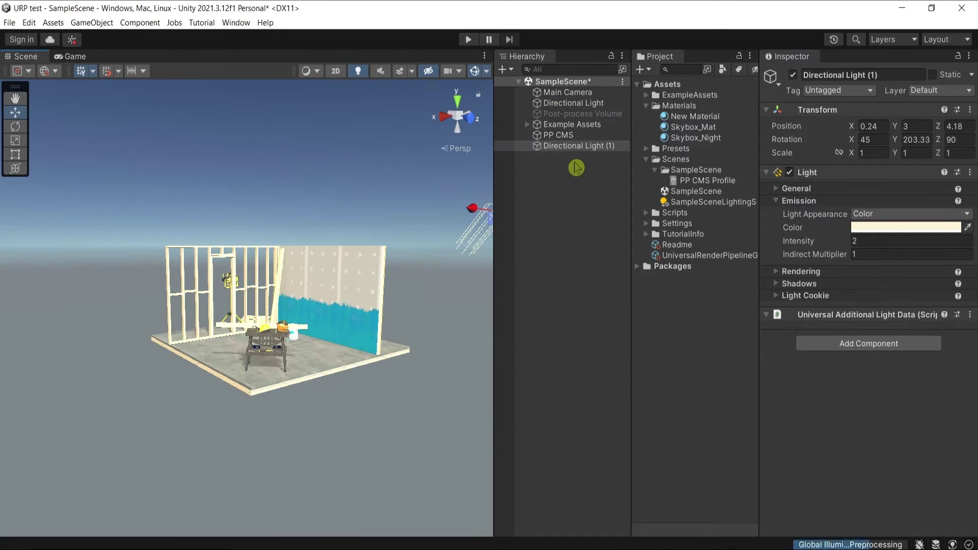
pyautogui.click(586, 158)
pyautogui.click(586, 146)
pyautogui.click(583, 145)
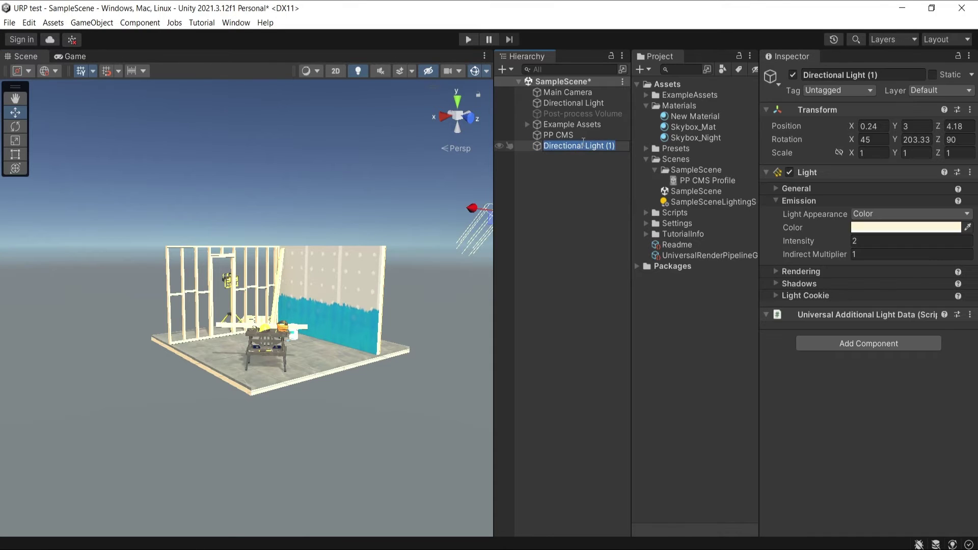
pyautogui.write('Moon')
pyautogui.press('Return')
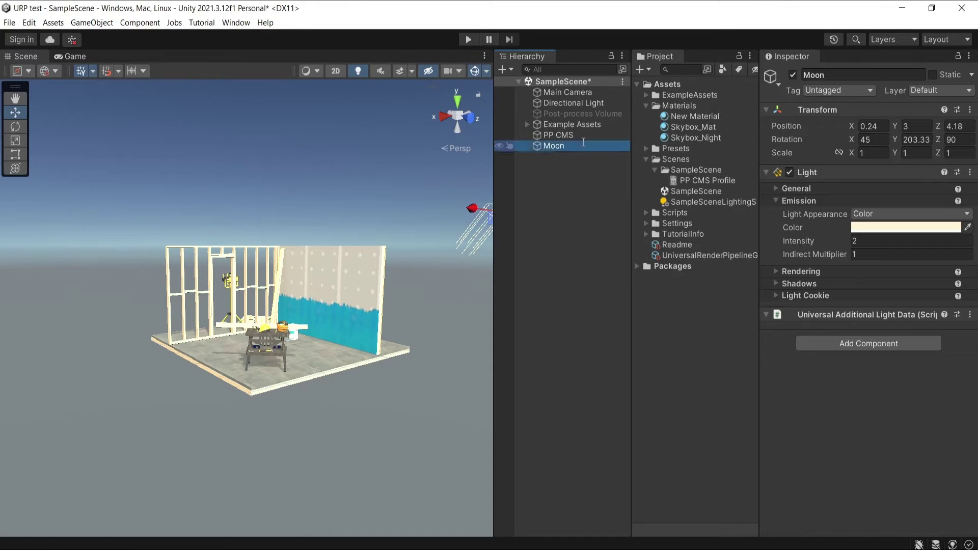
# - Switch off the original Directional Light
pyautogui.click(595, 105)
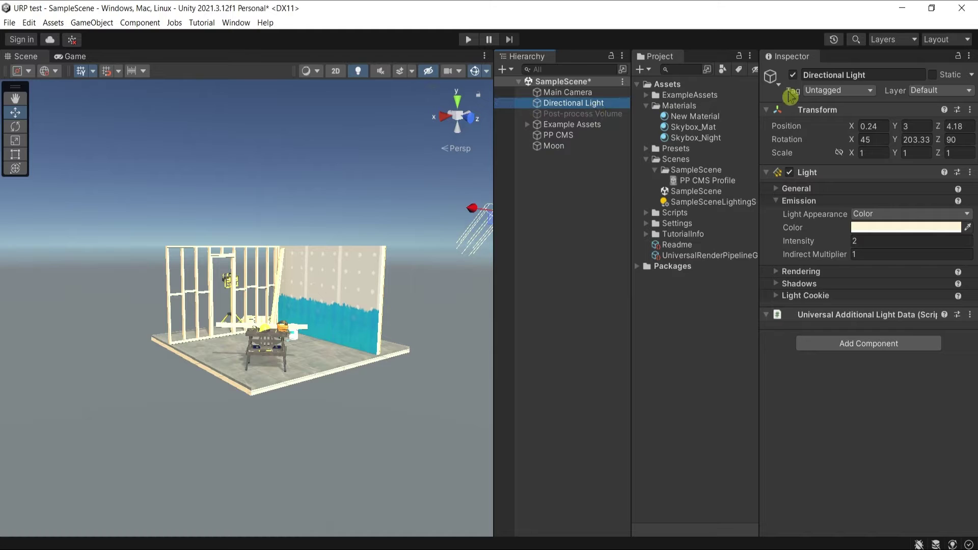
pyautogui.click(796, 75)
pyautogui.click(796, 74)
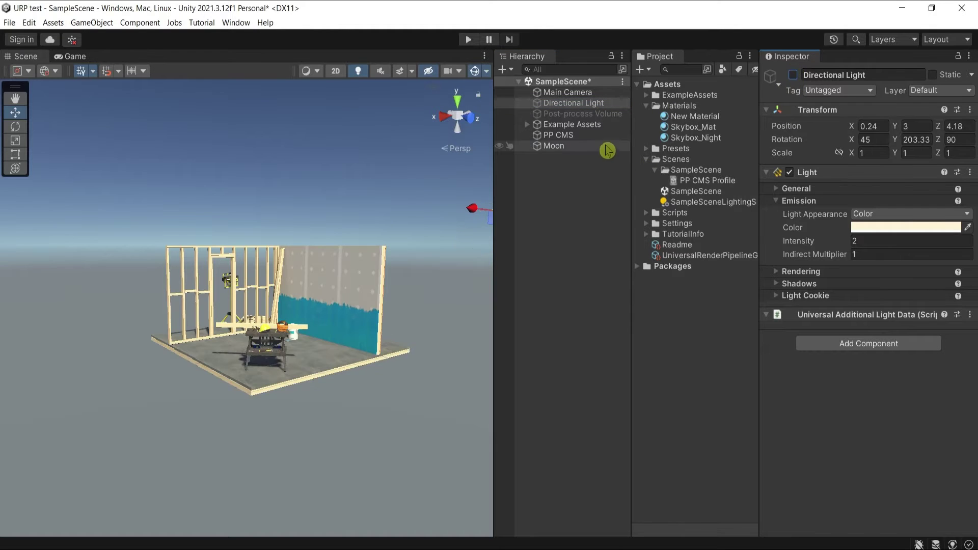
pyautogui.click(575, 148)
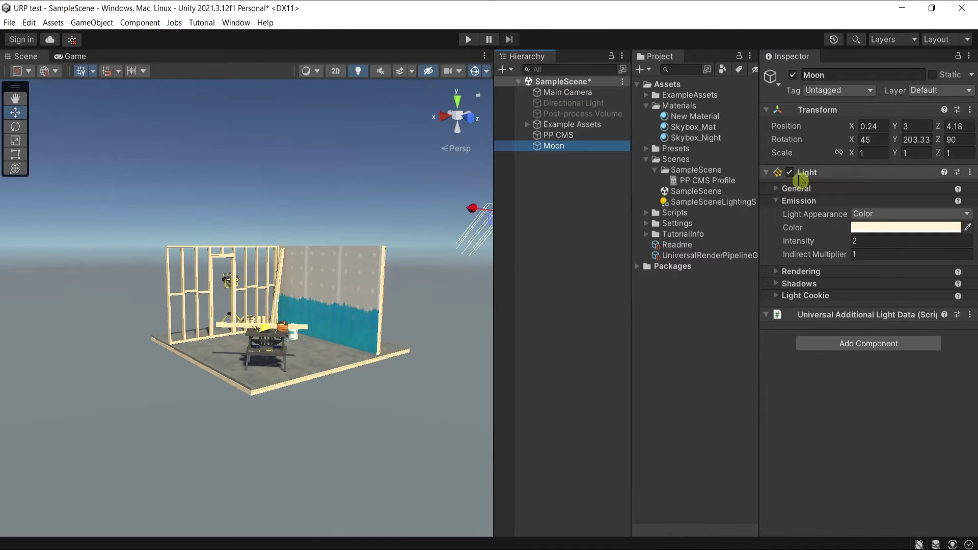
# - Set the Moon light's X rotation to 20 and its intensity to 0.8
pyautogui.click(876, 140)
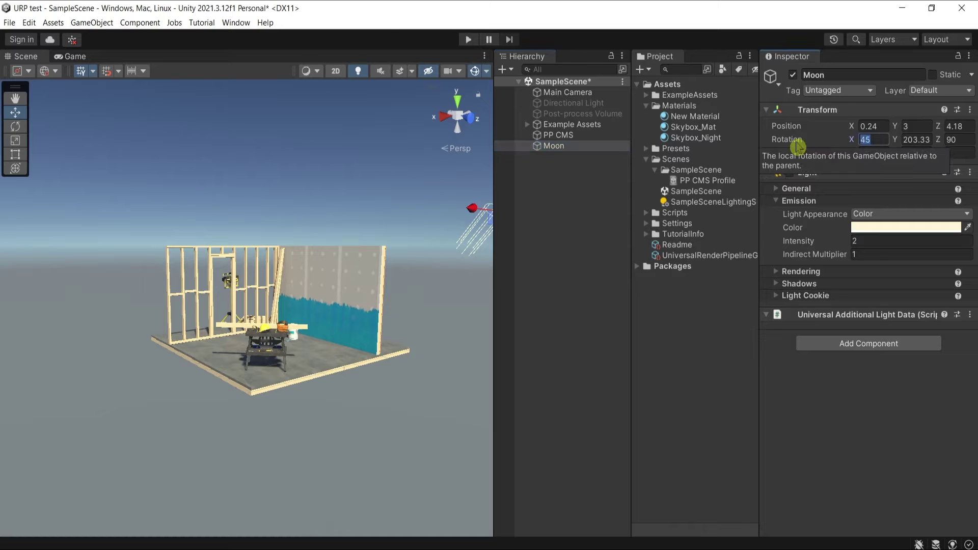
pyautogui.write('20')
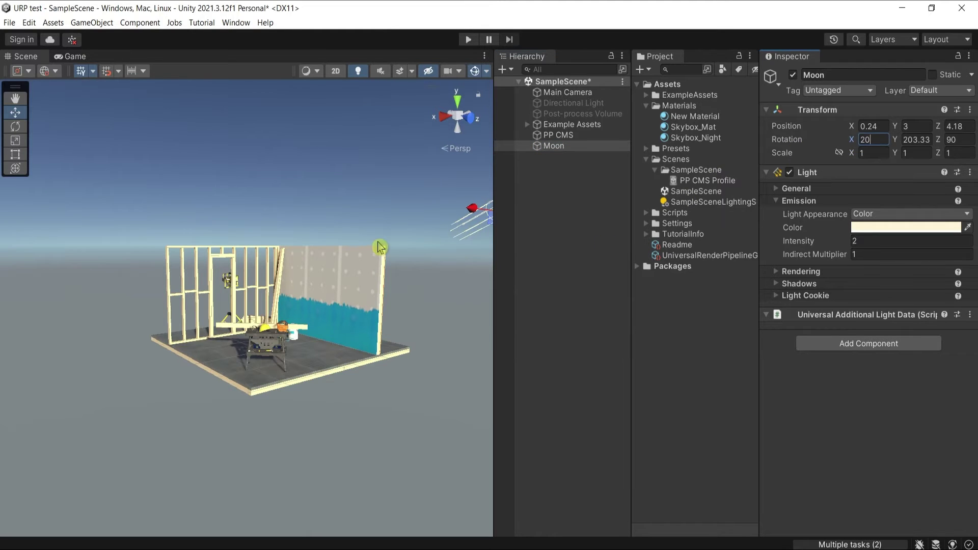
pyautogui.moveTo(378, 243); pyautogui.dragTo(427, 205, button='right')
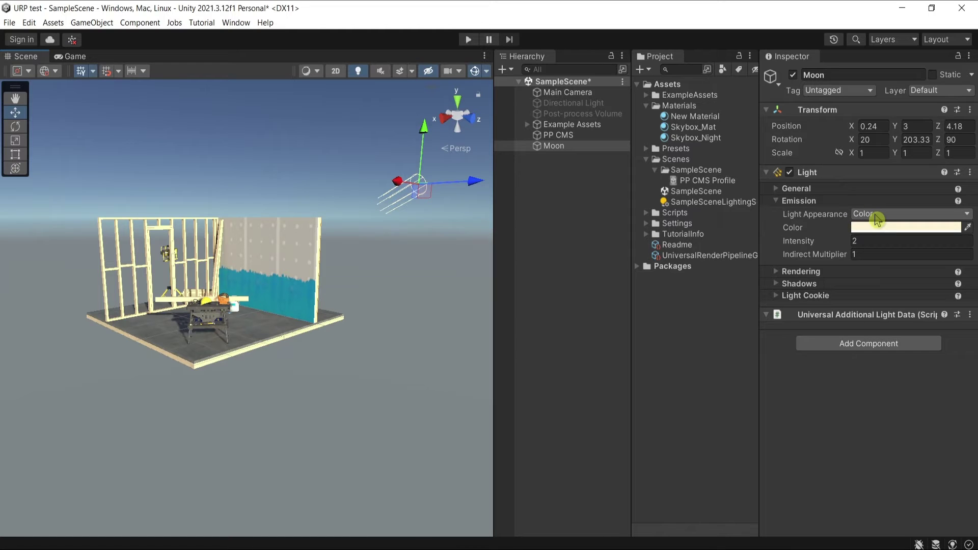
pyautogui.click(866, 242)
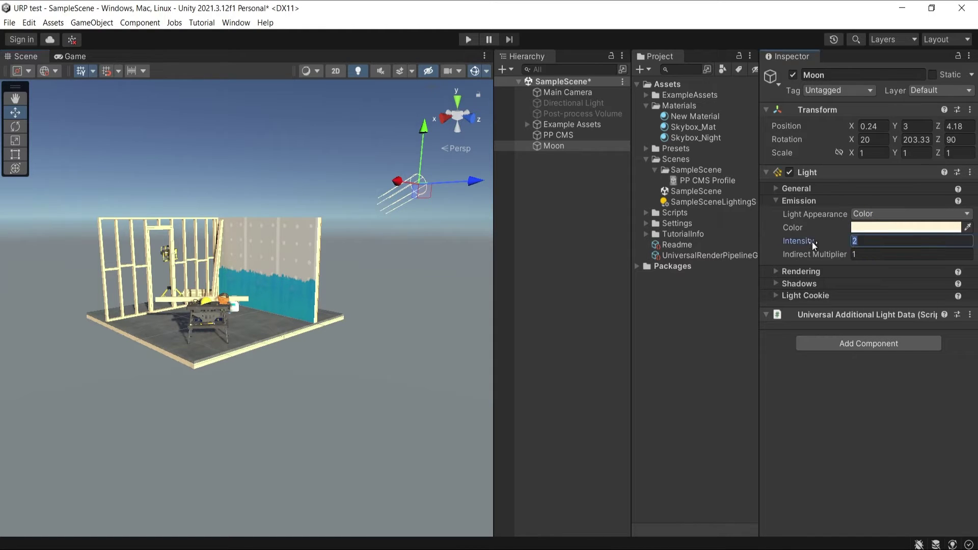
pyautogui.write('0.8')
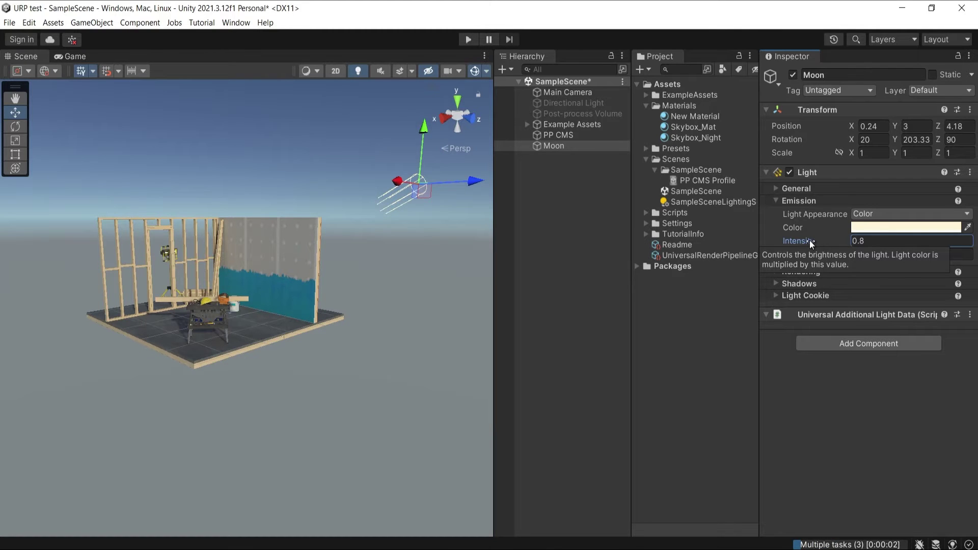
# - Switch the Moon light to Filter and Temperature at 9000 Kelvin
pyautogui.click(891, 217)
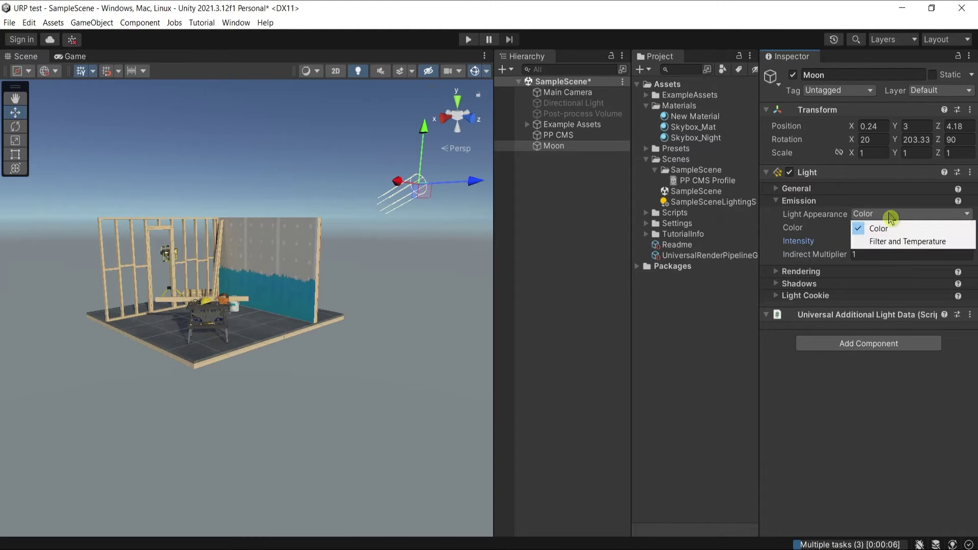
pyautogui.press('Escape')
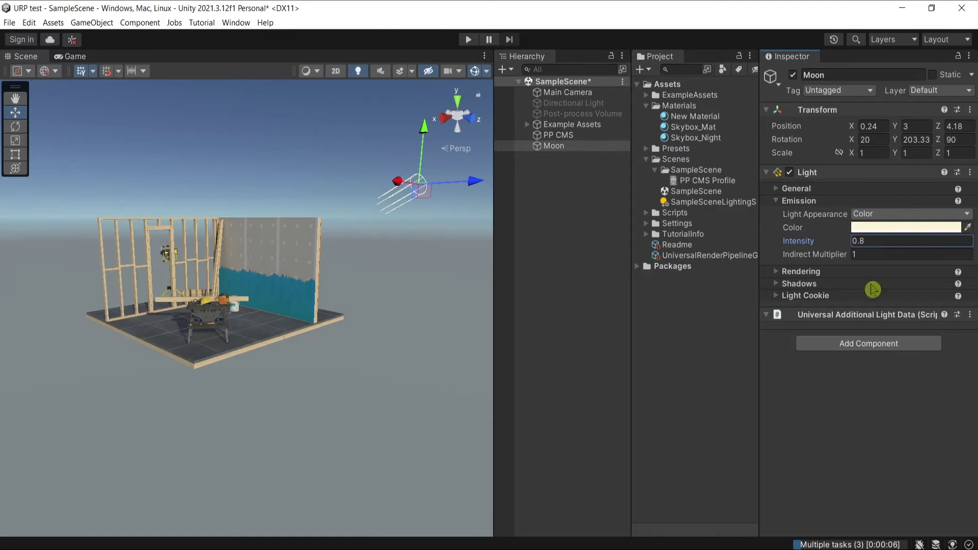
pyautogui.moveTo(904, 250); pyautogui.dragTo(928, 251)
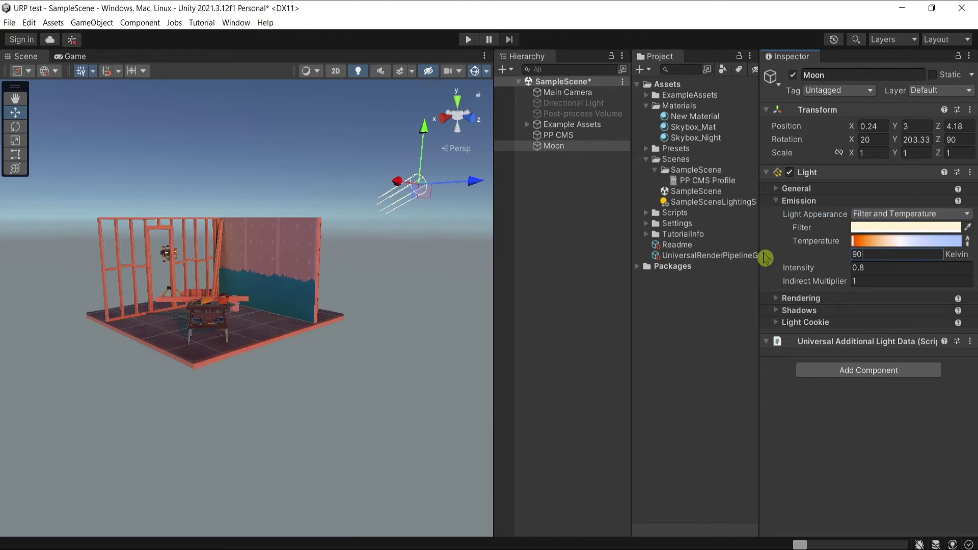
pyautogui.write('00')
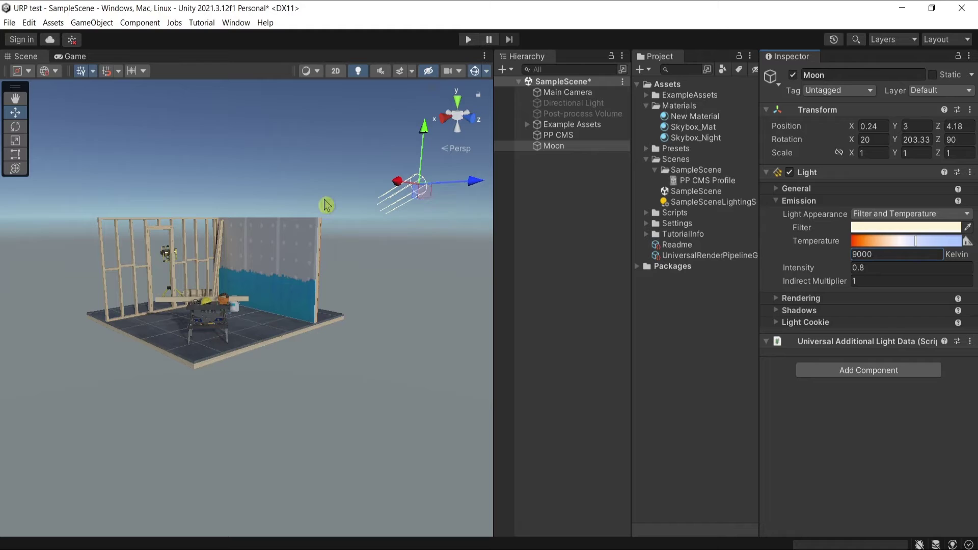
# - Give the Moon light a light blue filter colour
pyautogui.click(866, 228)
pyautogui.click(966, 216)
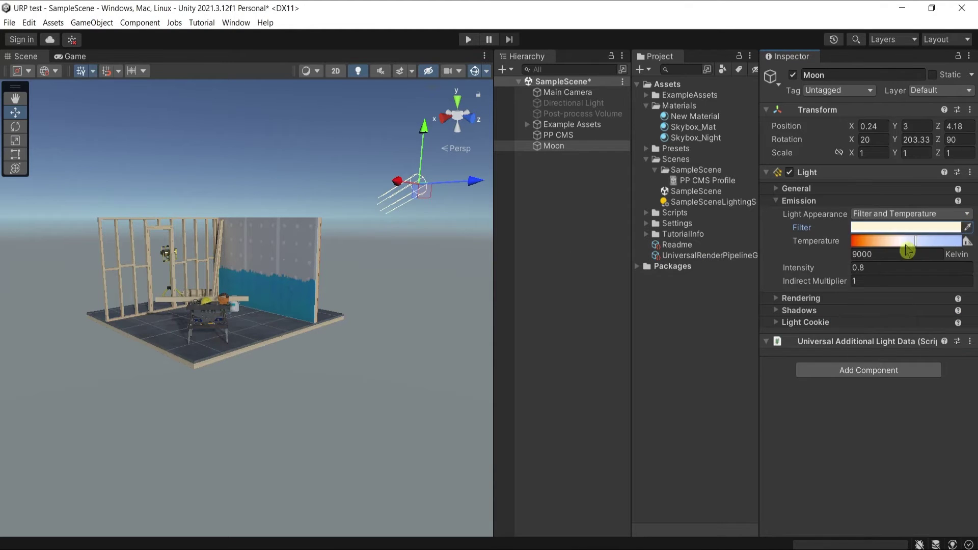
pyautogui.click(881, 230)
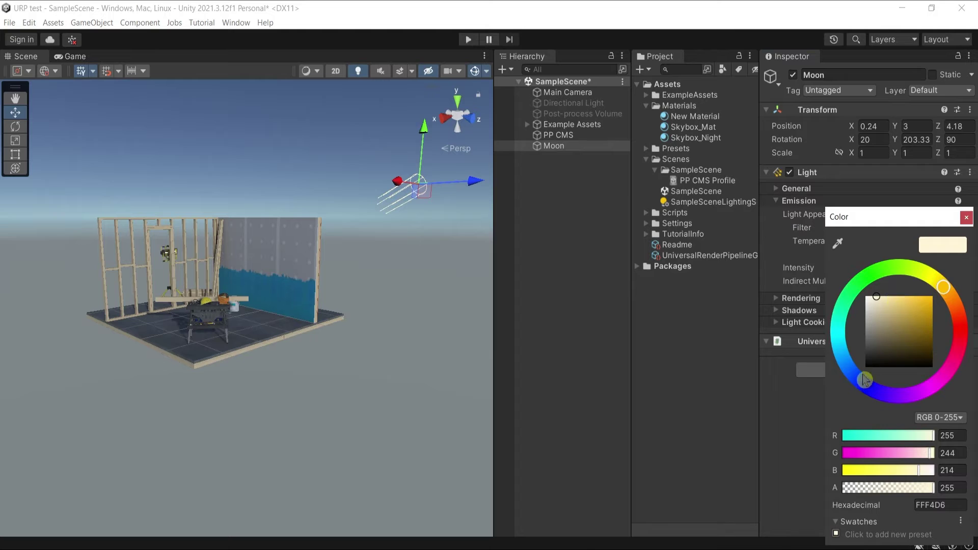
pyautogui.moveTo(854, 369); pyautogui.dragTo(847, 373)
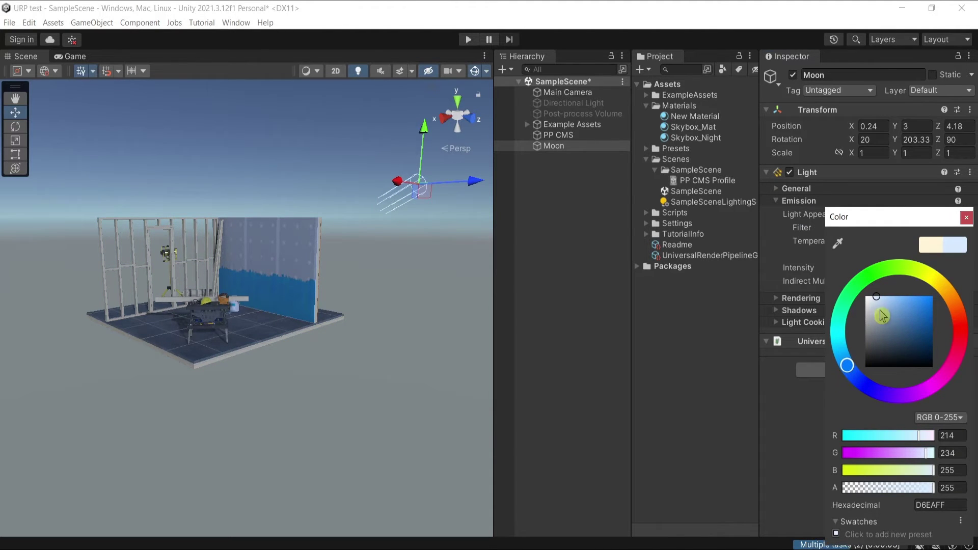
pyautogui.click(898, 313)
pyautogui.moveTo(899, 317); pyautogui.dragTo(905, 299)
pyautogui.click(966, 218)
# - Fine-tune the blue filter while viewing the workbench and blue wall up close
pyautogui.scroll(5, 279, 258)
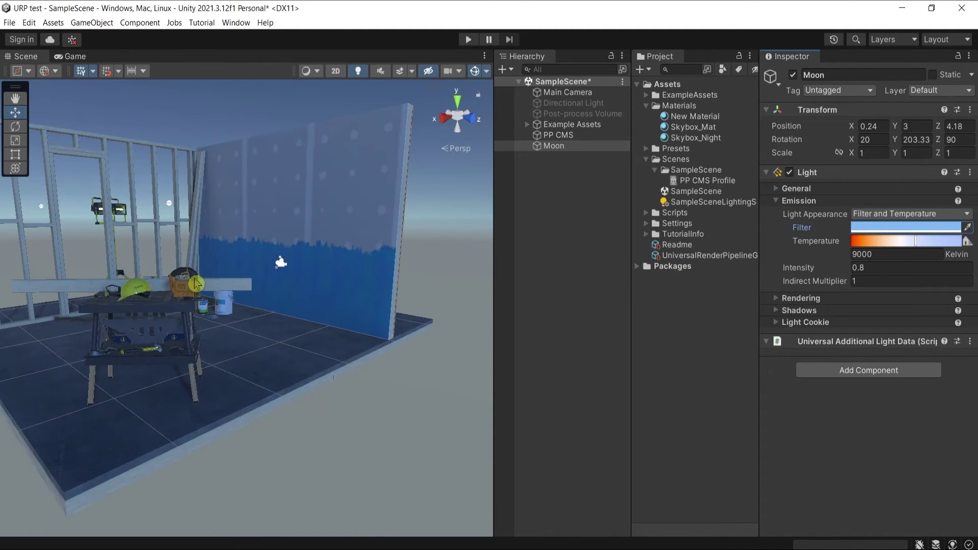
pyautogui.moveTo(280, 258); pyautogui.dragTo(193, 285, button='middle')
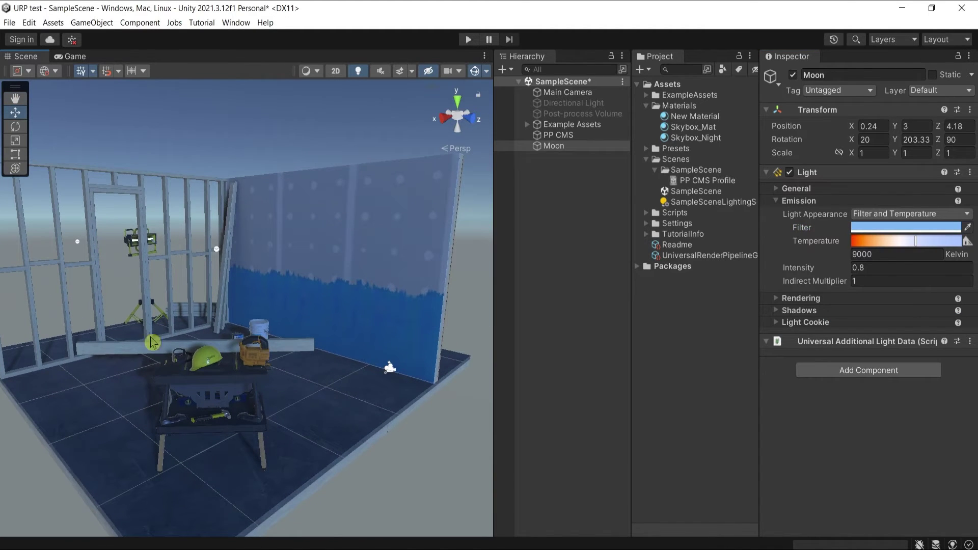
pyautogui.click(882, 227)
pyautogui.moveTo(895, 329)
pyautogui.mouseDown()
pyautogui.moveTo(891, 314)
pyautogui.moveTo(911, 317)
pyautogui.moveTo(908, 308)
pyautogui.moveTo(910, 324)
pyautogui.moveTo(900, 312)
pyautogui.mouseUp()
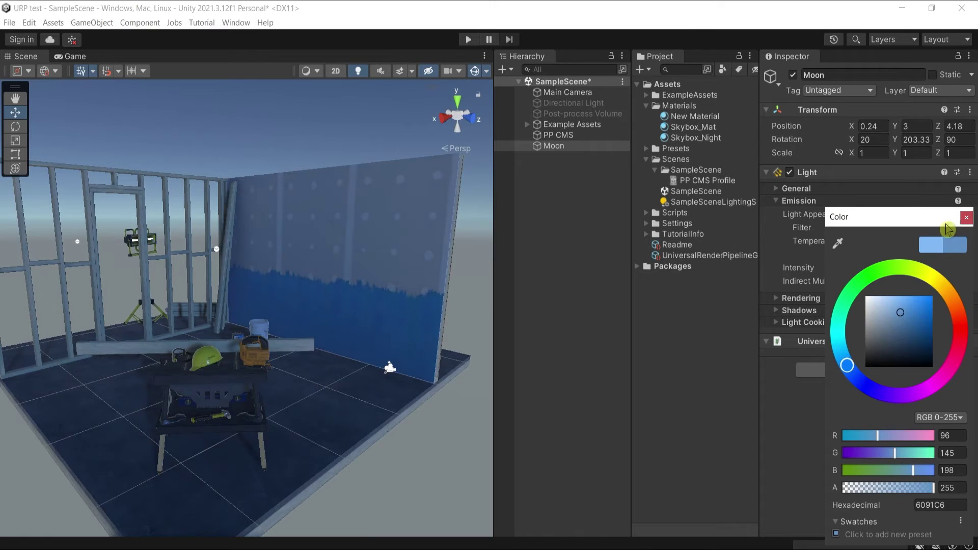
pyautogui.click(969, 218)
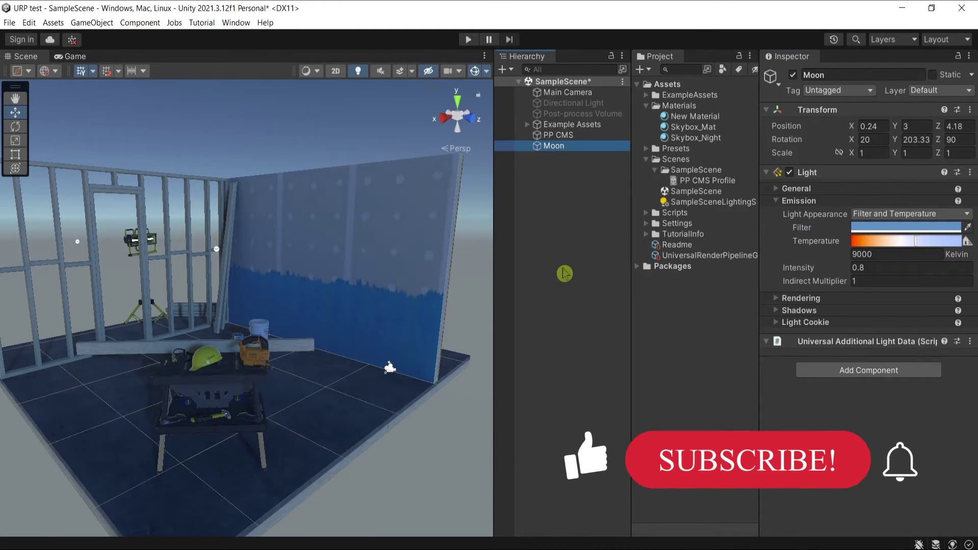
# - Set Skybox_Night's Ground colour to a muted blue
pyautogui.click(705, 138)
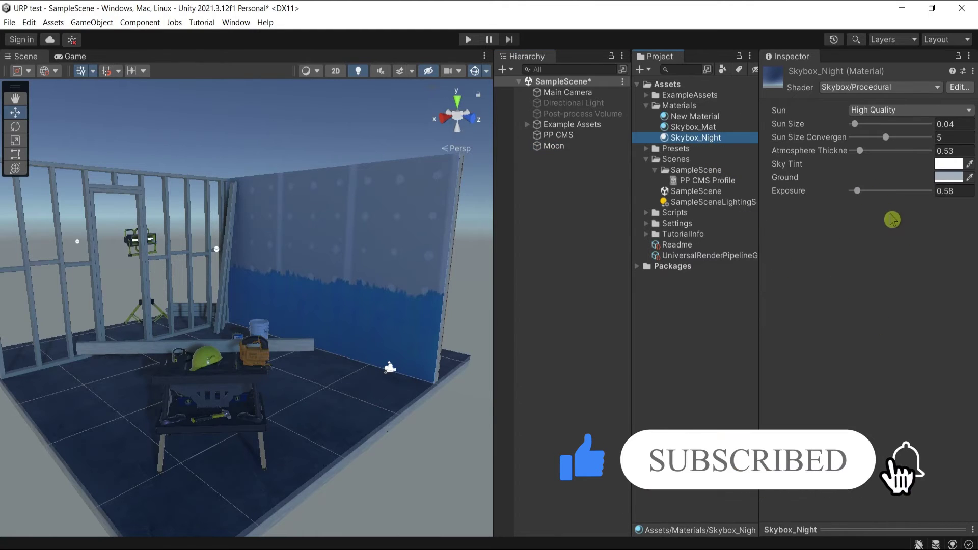
pyautogui.click(949, 177)
pyautogui.moveTo(888, 287)
pyautogui.mouseDown()
pyautogui.moveTo(900, 277)
pyautogui.moveTo(912, 286)
pyautogui.mouseUp()
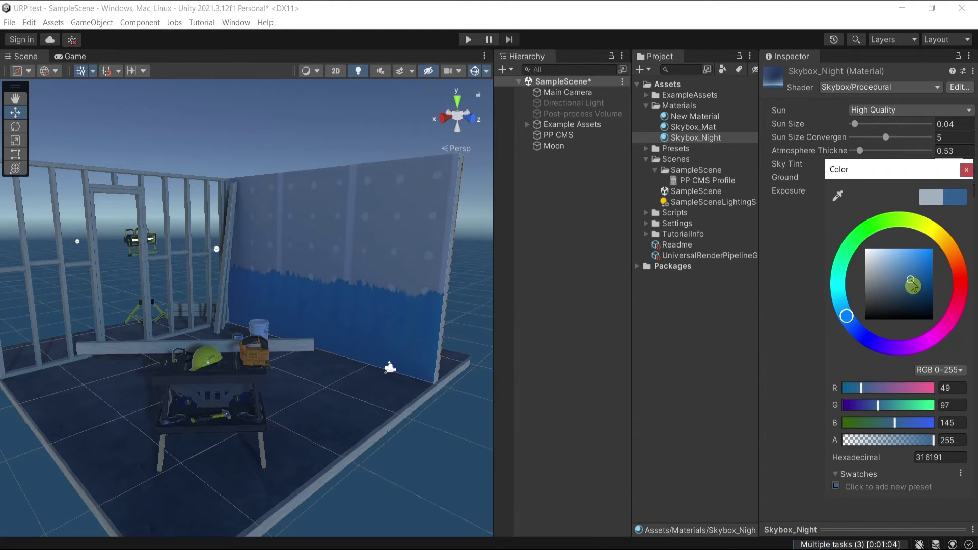
pyautogui.click(966, 169)
# - Set Skybox_Night's Sky Tint to a pale blue (8BB5FF)
pyautogui.click(951, 164)
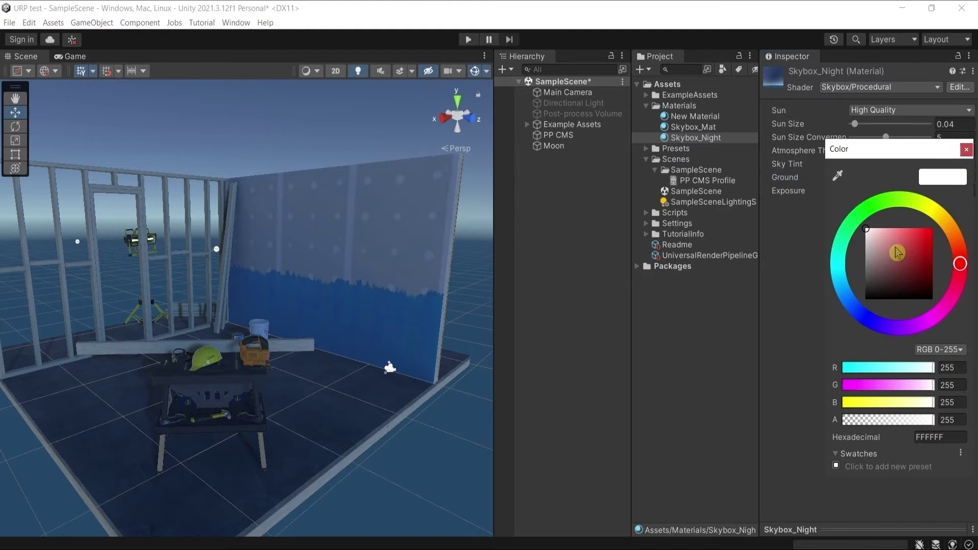
pyautogui.click(851, 306)
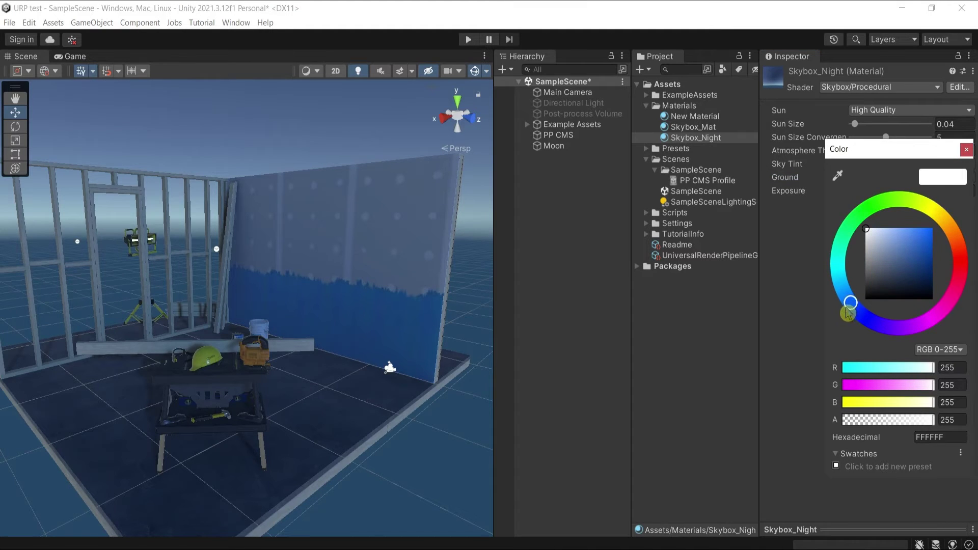
pyautogui.moveTo(886, 246); pyautogui.dragTo(899, 220)
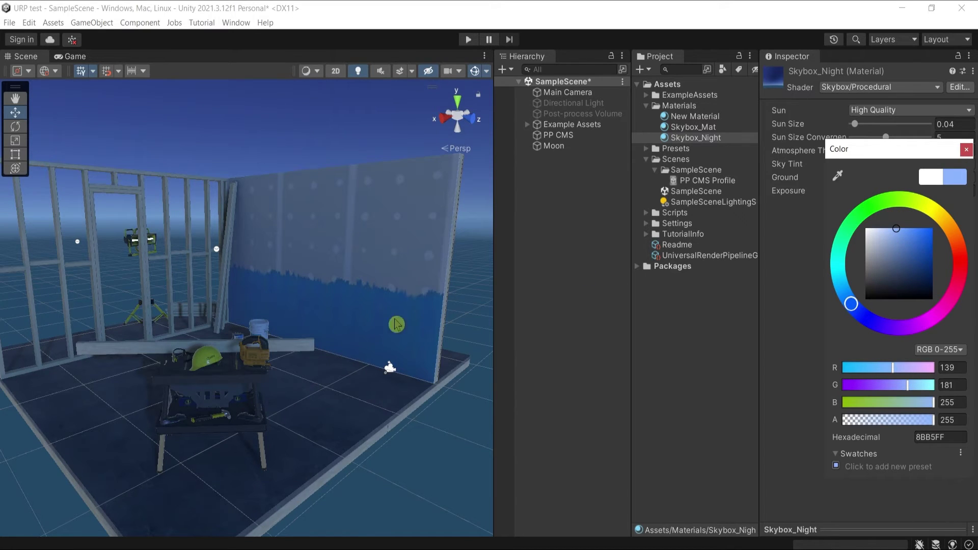
pyautogui.click(967, 150)
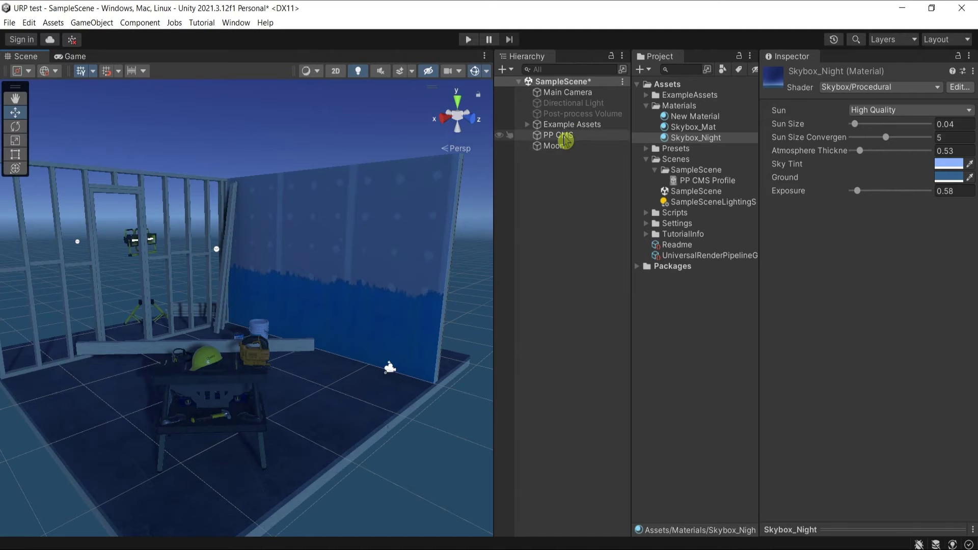
# - Select the PP CMS volume to show its still-empty profile settings
pyautogui.click(563, 137)
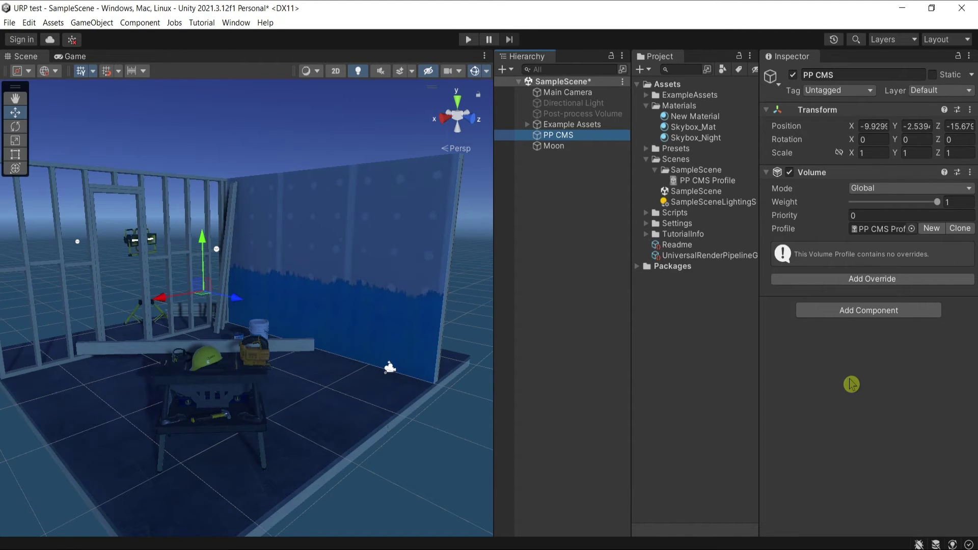
# - Add a White Balance override to PP CMS with Temperature enabled and cooled to a negative value, then collapse it
pyautogui.click(844, 285)
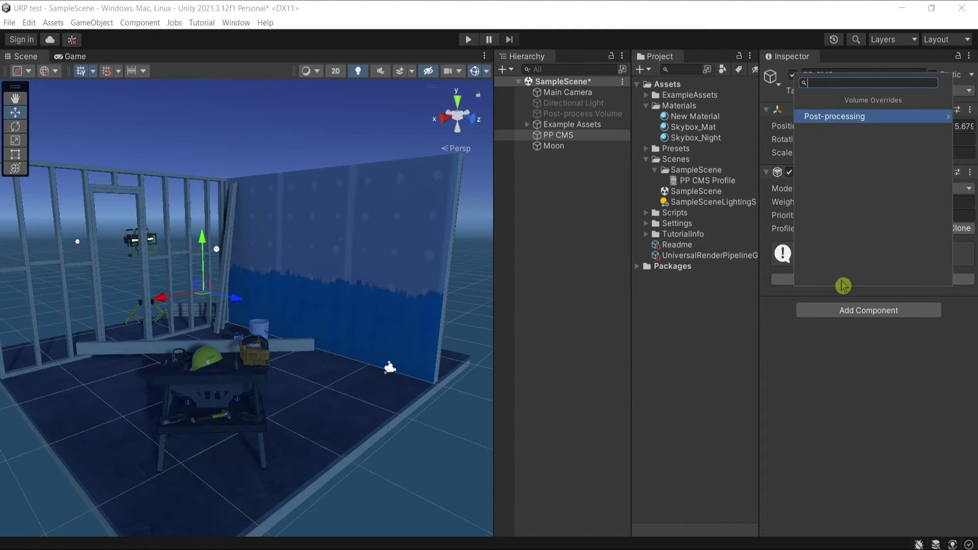
pyautogui.write('wh')
pyautogui.press('Return')
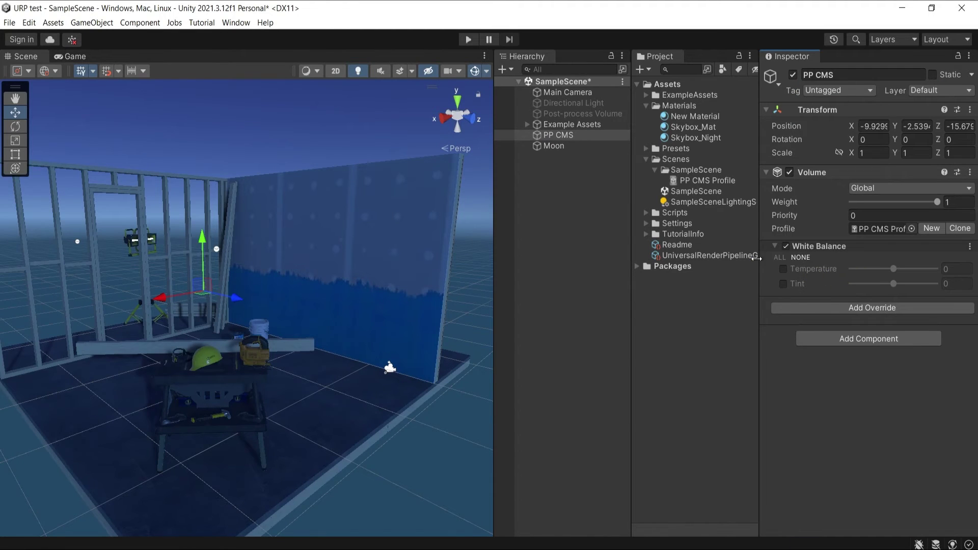
pyautogui.click(783, 269)
pyautogui.moveTo(894, 271); pyautogui.dragTo(890, 271)
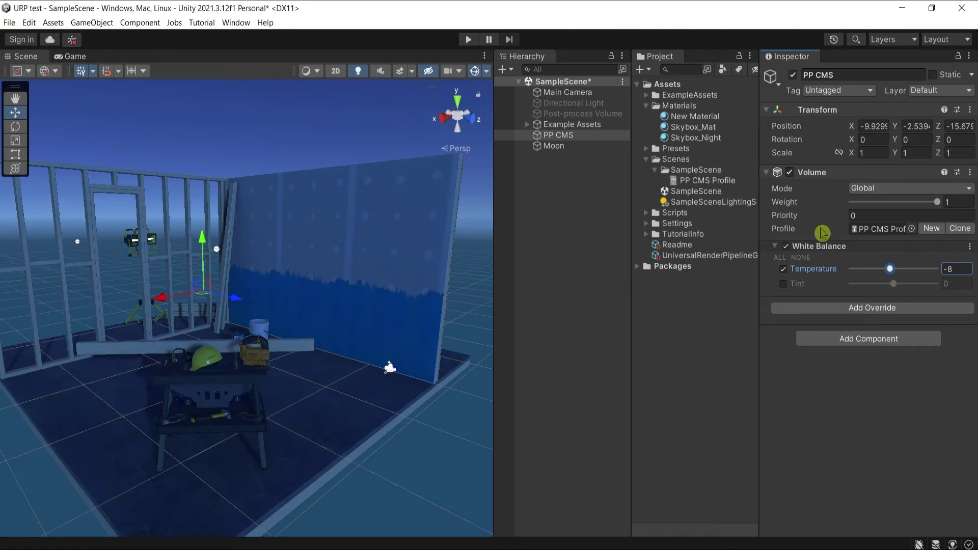
pyautogui.click(787, 247)
pyautogui.click(787, 247)
pyautogui.click(812, 247)
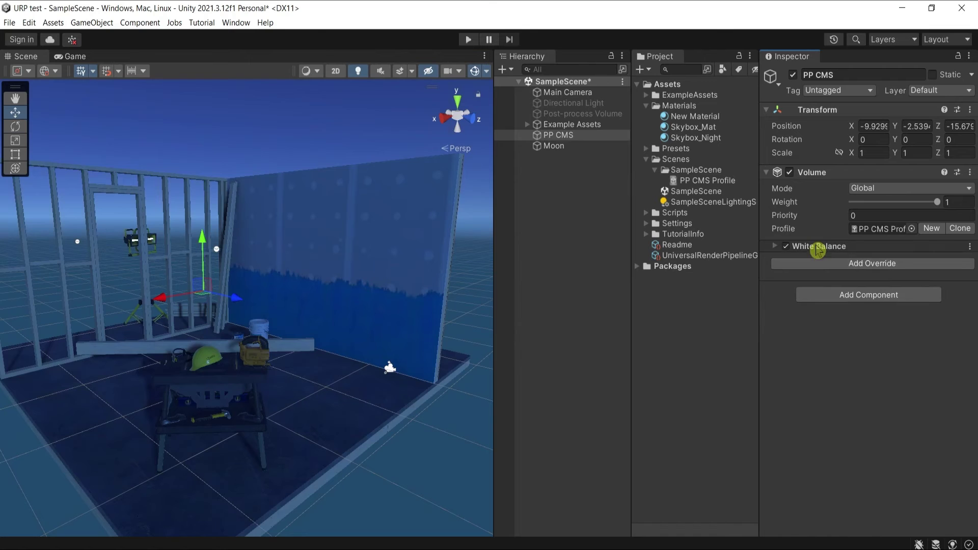
# - Add a Shadows Midtones Highlights override and enable Shadows, darkening them and tinting slightly blue
pyautogui.click(881, 267)
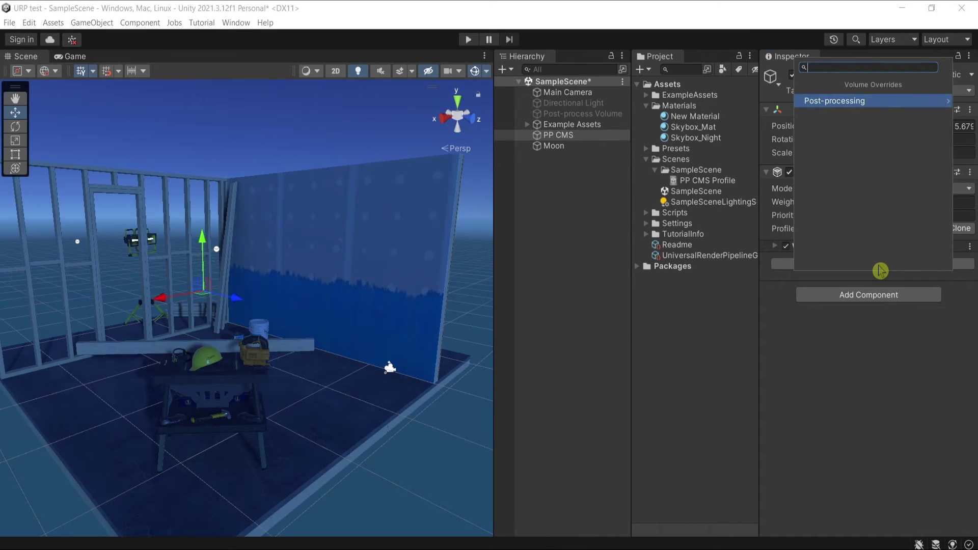
pyautogui.write('sh')
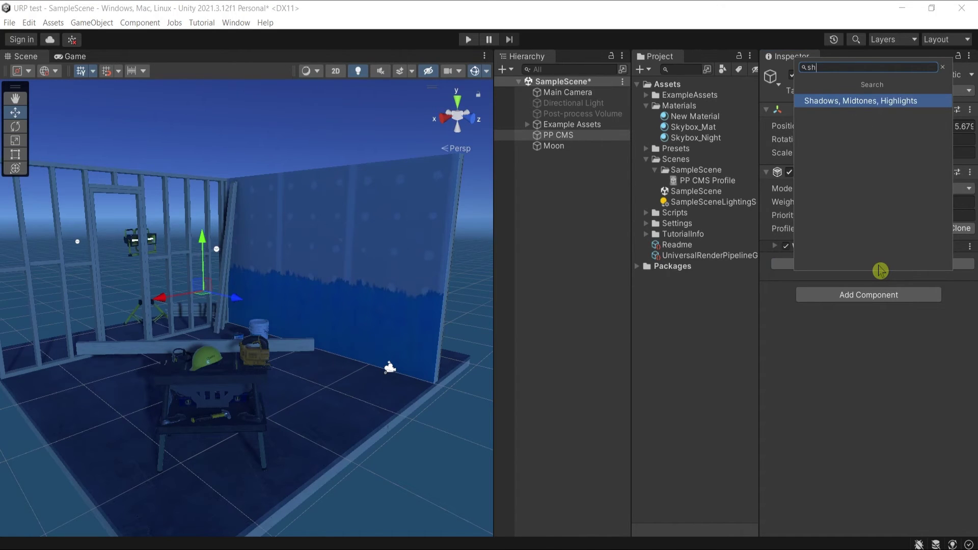
pyautogui.press('Return')
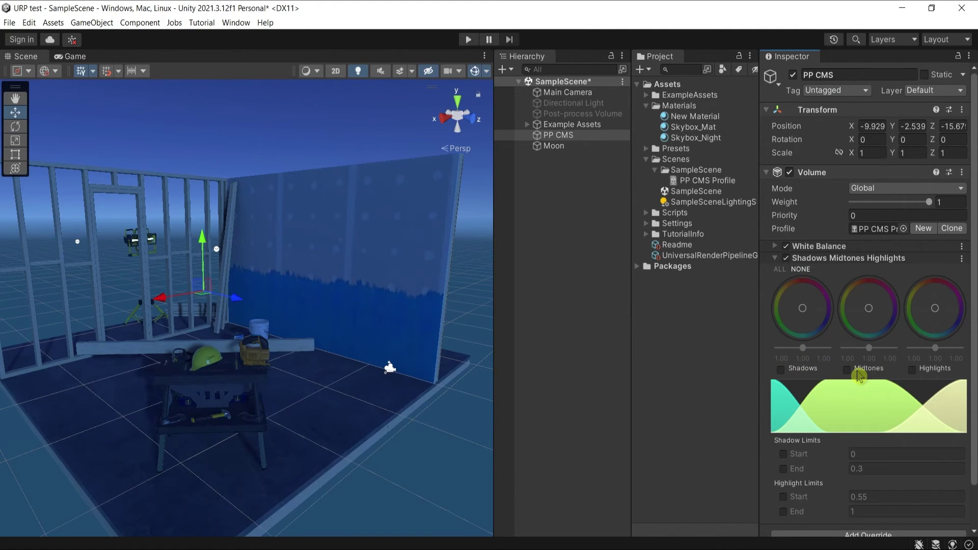
pyautogui.click(780, 370)
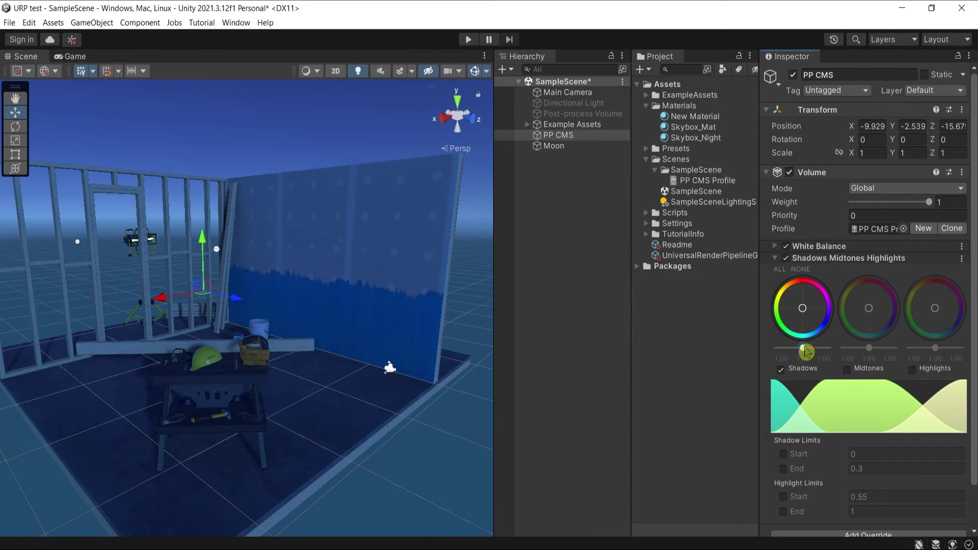
pyautogui.moveTo(805, 352); pyautogui.dragTo(803, 351)
pyautogui.moveTo(804, 310); pyautogui.dragTo(808, 320)
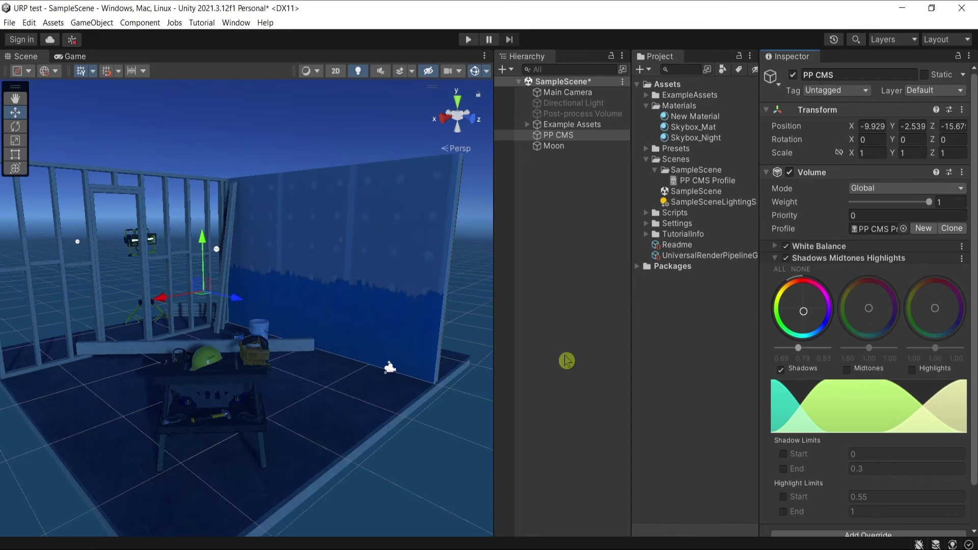
# - Enable Midtones and darken them, nudging their tint
pyautogui.click(847, 369)
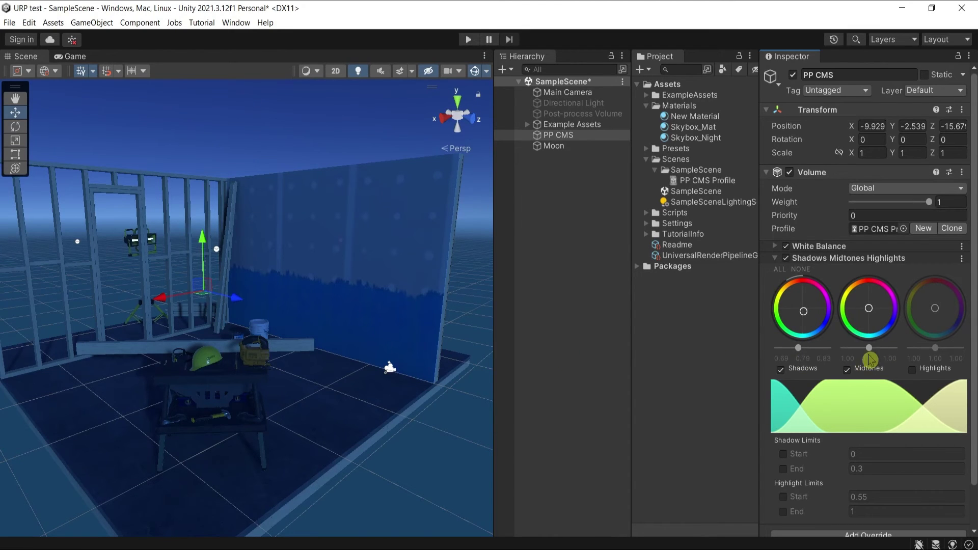
pyautogui.moveTo(879, 348); pyautogui.dragTo(861, 350)
pyautogui.moveTo(869, 308)
pyautogui.mouseDown()
pyautogui.moveTo(876, 329)
pyautogui.moveTo(875, 315)
pyautogui.mouseUp()
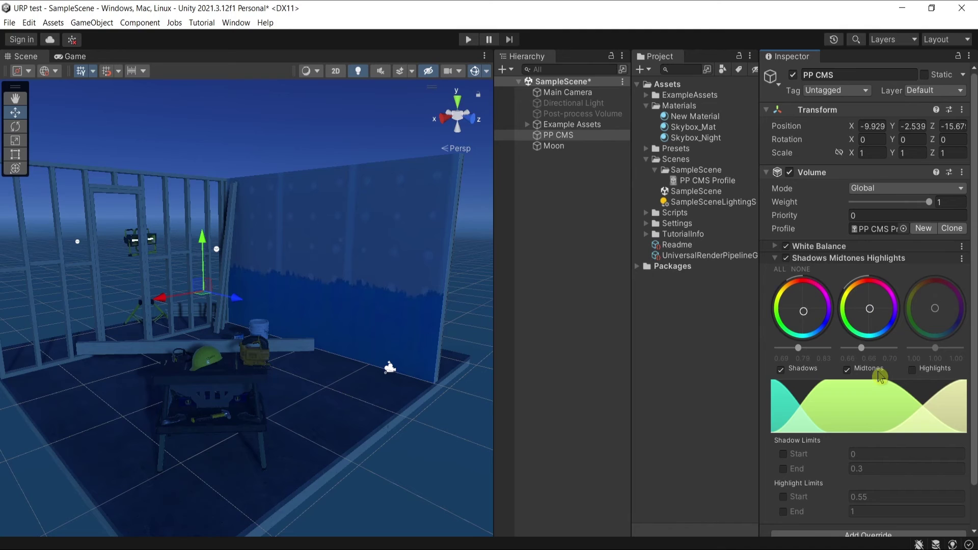
# - Collapse Shadows Midtones Highlights and add a Color Adjustments override from the Post-processing list
pyautogui.click(830, 258)
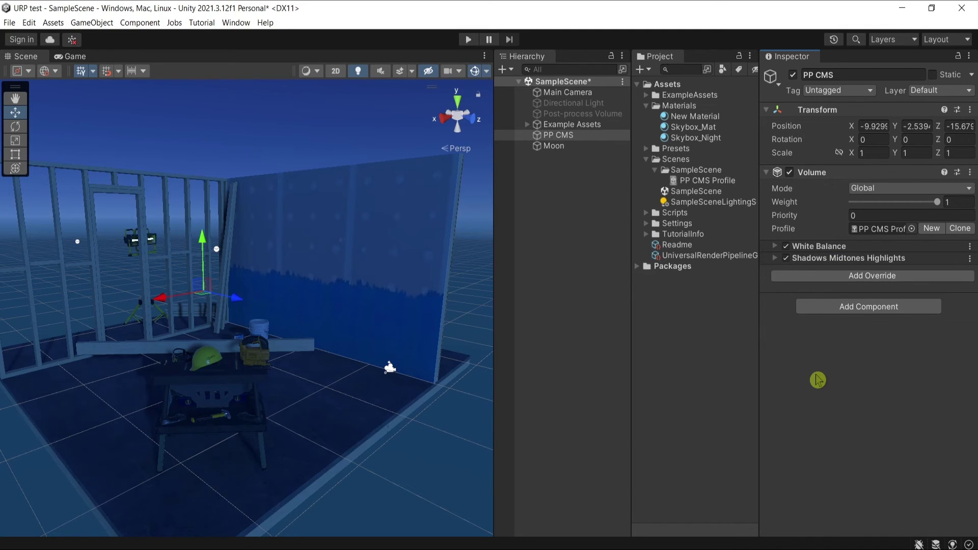
pyautogui.click(819, 279)
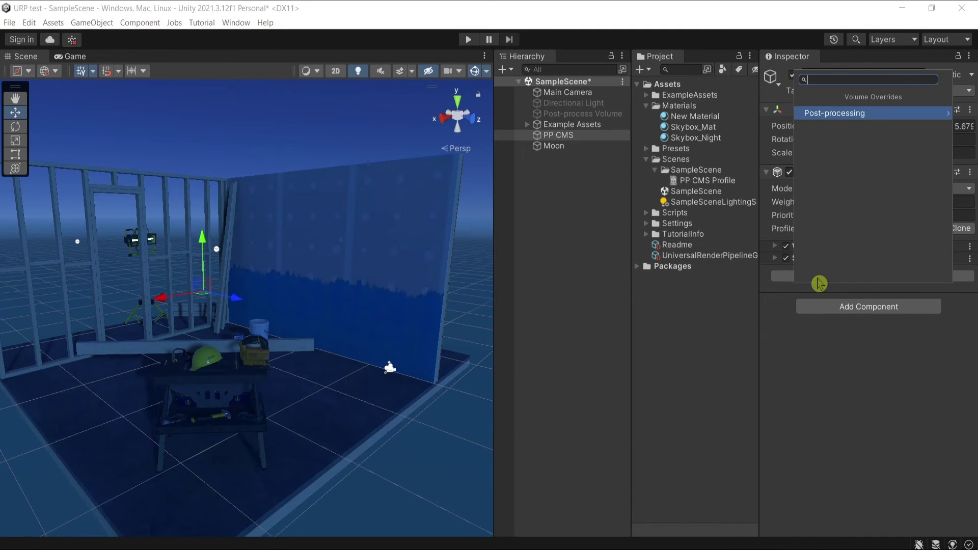
pyautogui.write('cl')
pyautogui.press('BackSpace')
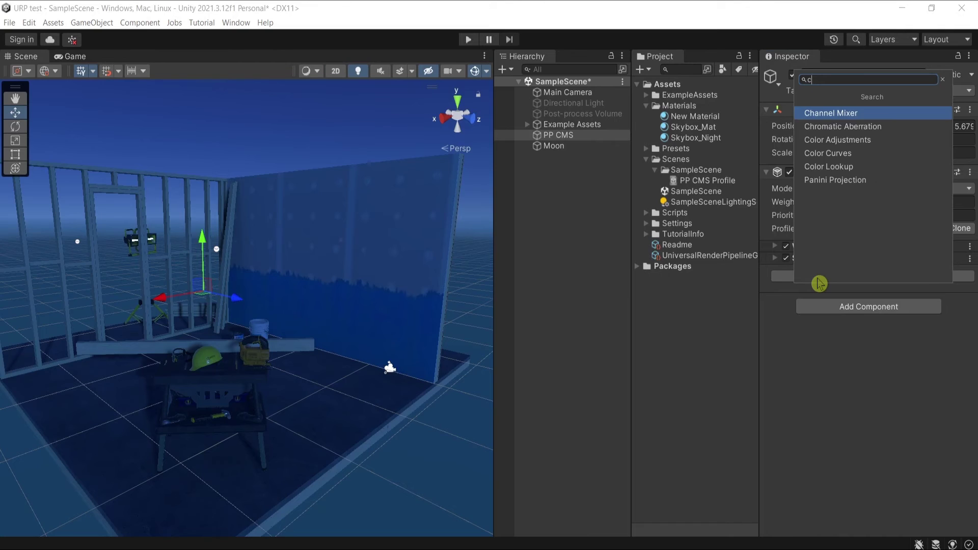
pyautogui.write('ol')
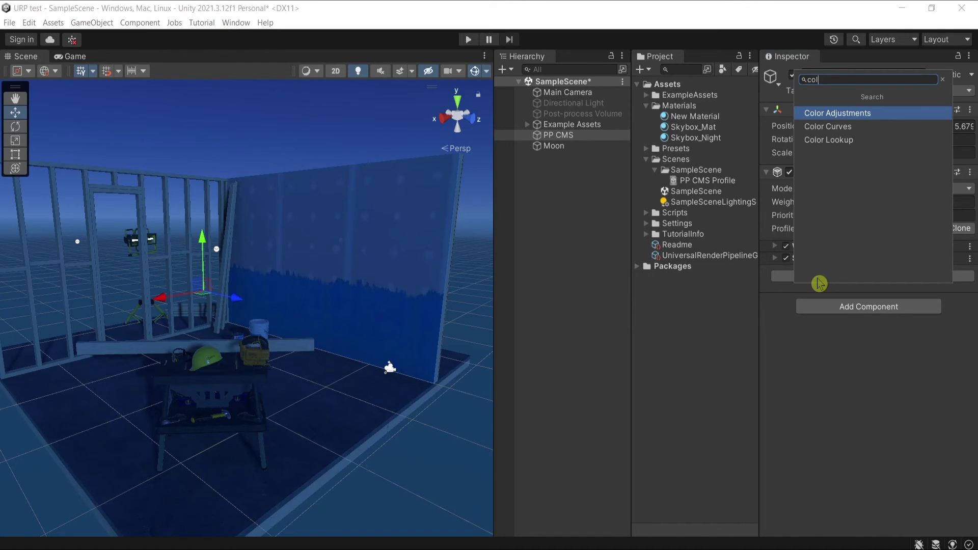
pyautogui.press('BackSpace')
pyautogui.press('BackSpace')
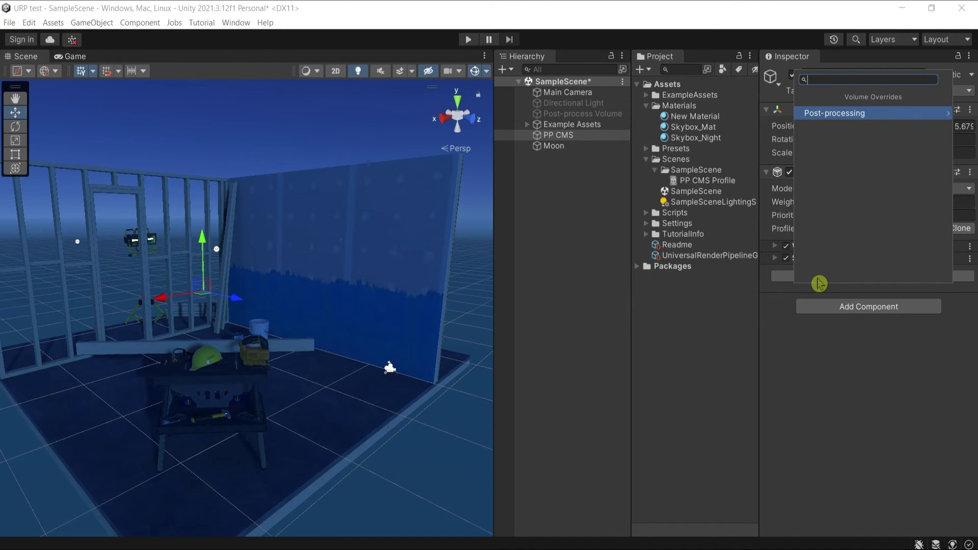
pyautogui.click(850, 118)
pyautogui.scroll(-2, 867, 204)
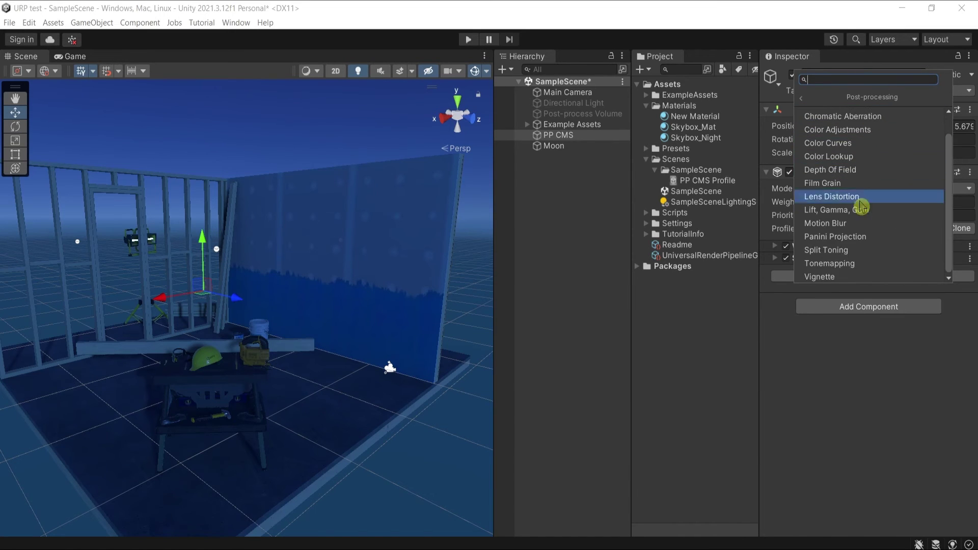
pyautogui.scroll(2, 870, 148)
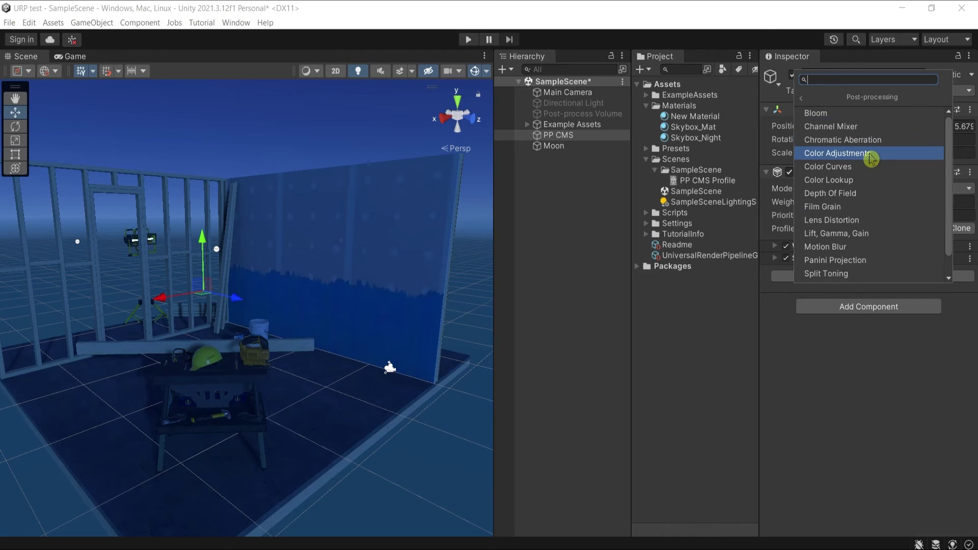
pyautogui.click(871, 158)
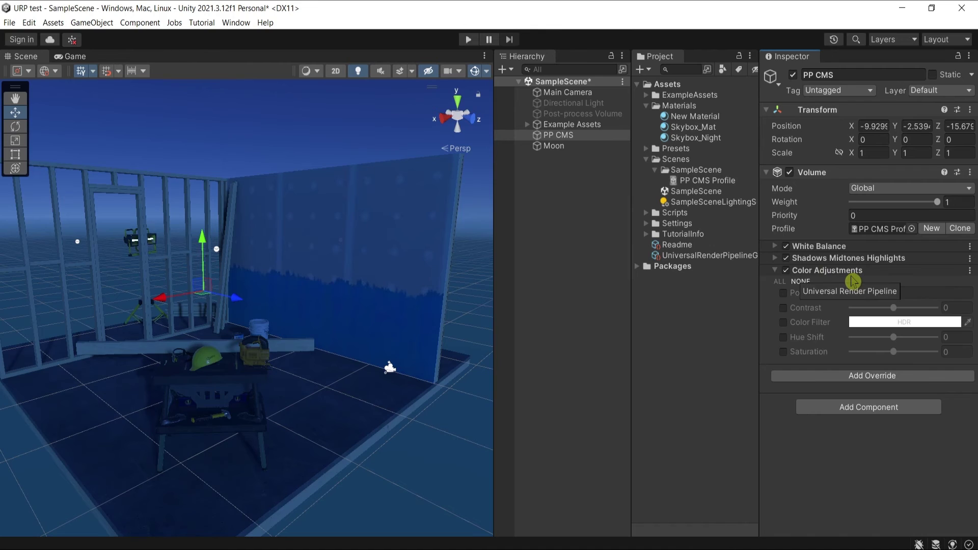
# - Enable Contrast at 3 and fold away the Color Adjustments settings
pyautogui.click(783, 308)
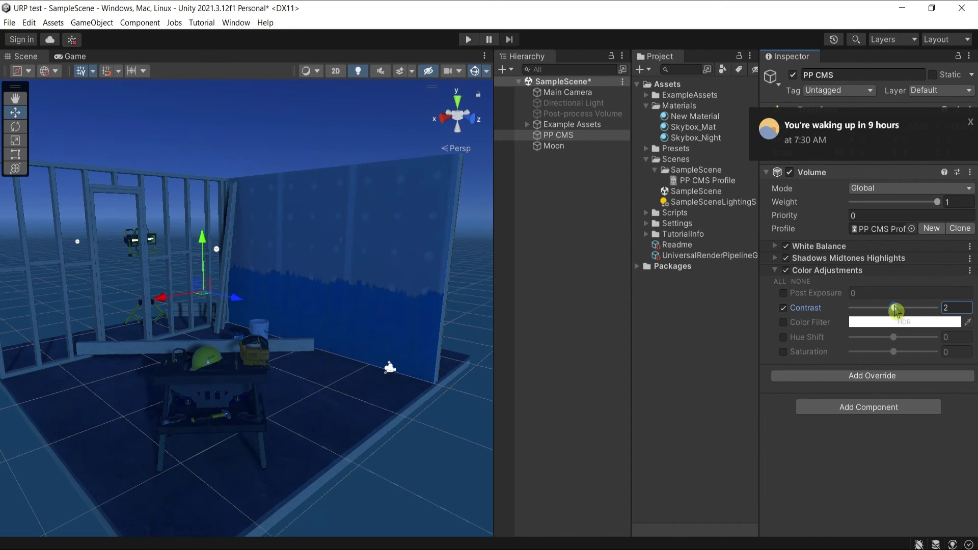
pyautogui.moveTo(896, 310); pyautogui.dragTo(895, 308)
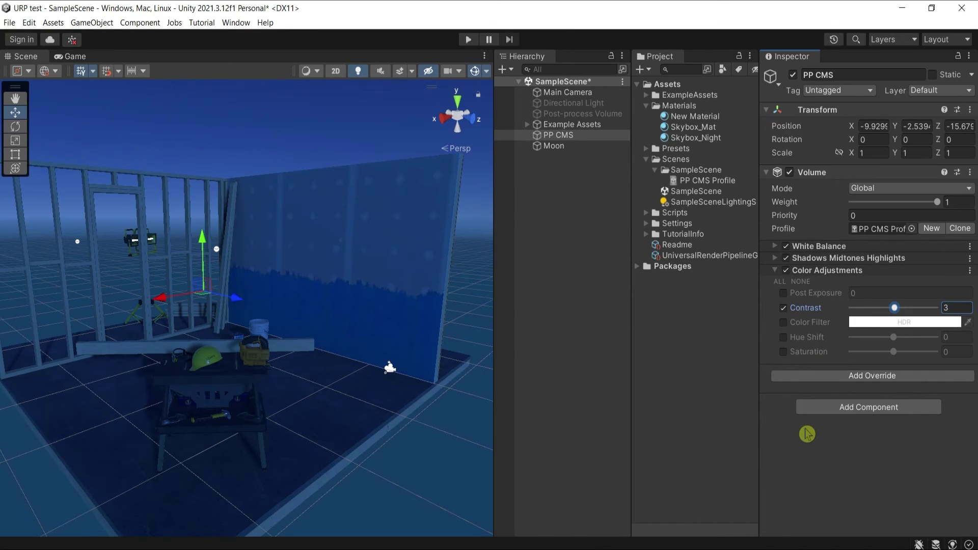
pyautogui.click(821, 271)
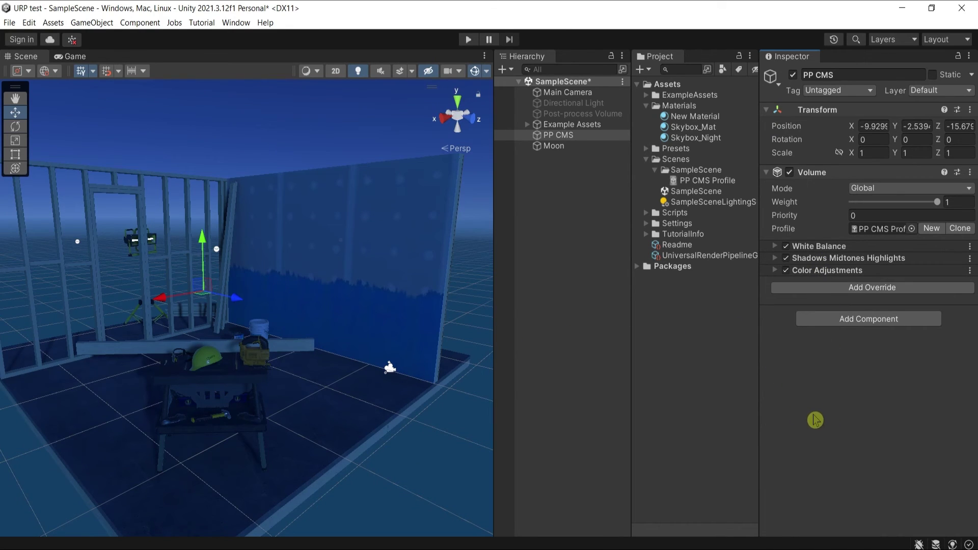
# - In the Game view, add a Vignette override with Intensity and Smoothness enabled
pyautogui.click(67, 57)
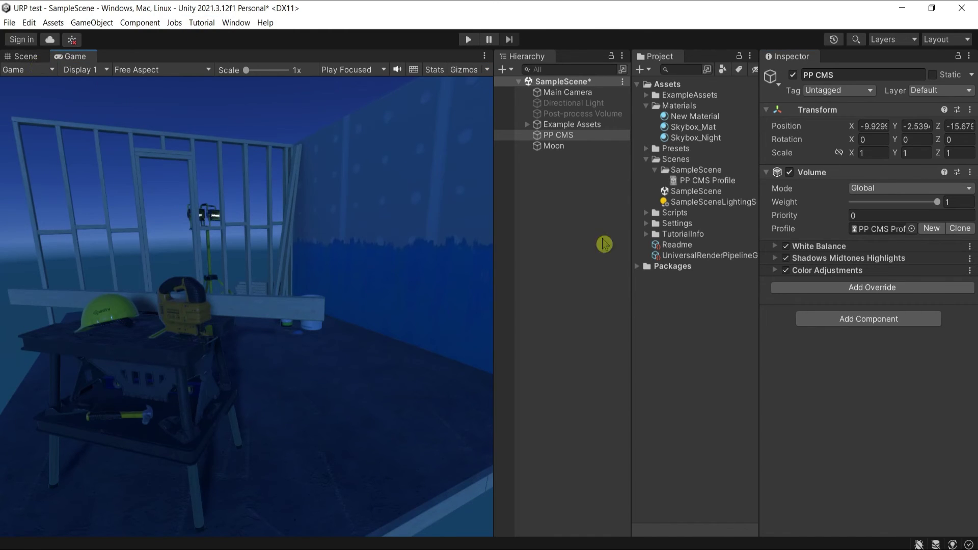
pyautogui.click(793, 290)
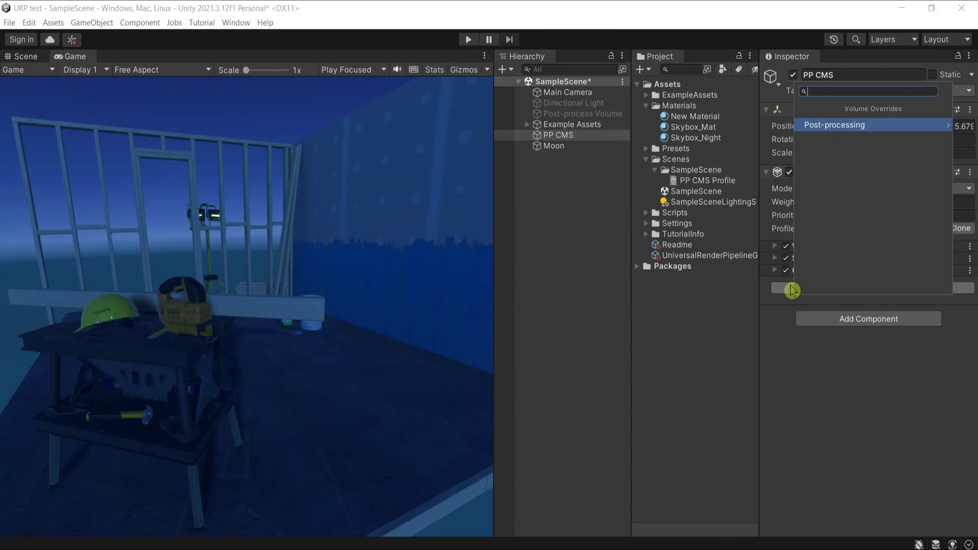
pyautogui.write('vi')
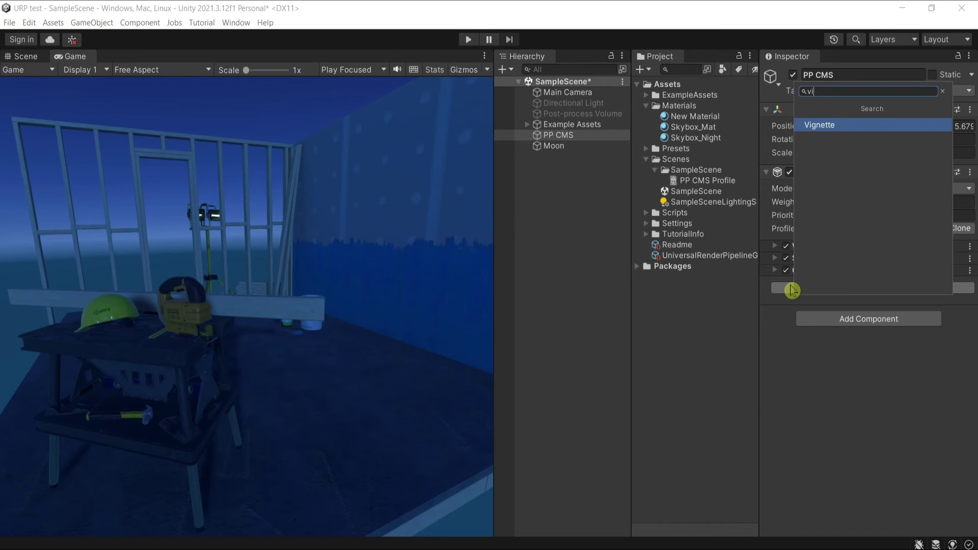
pyautogui.press('Return')
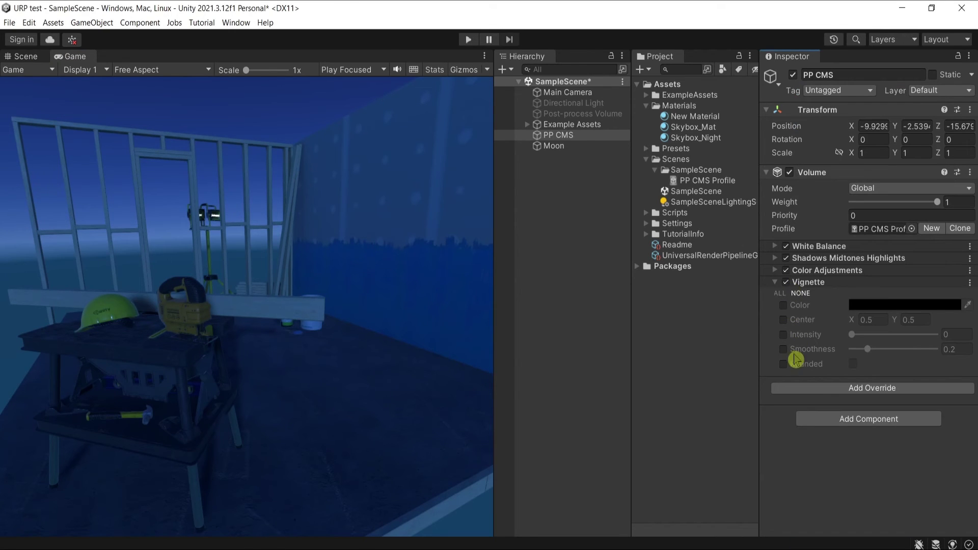
pyautogui.click(784, 335)
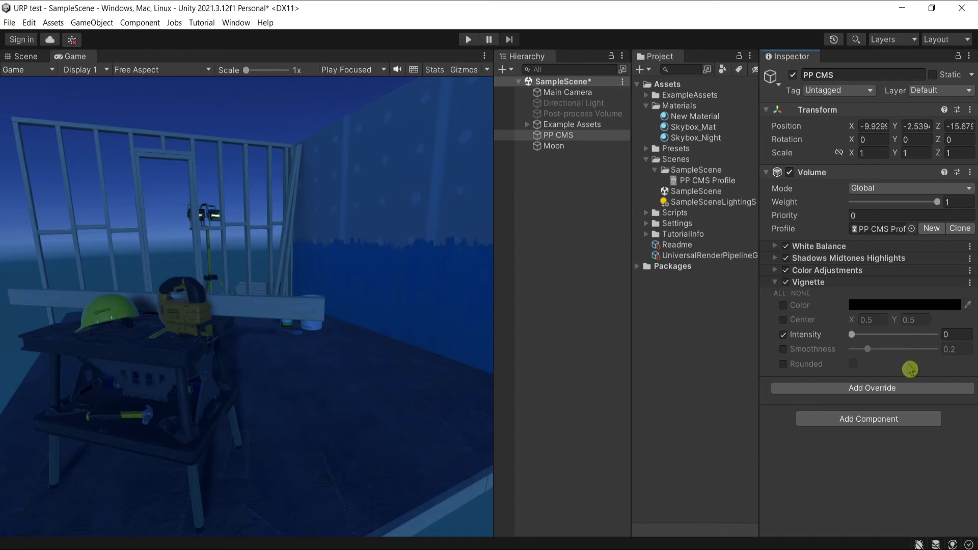
pyautogui.click(785, 351)
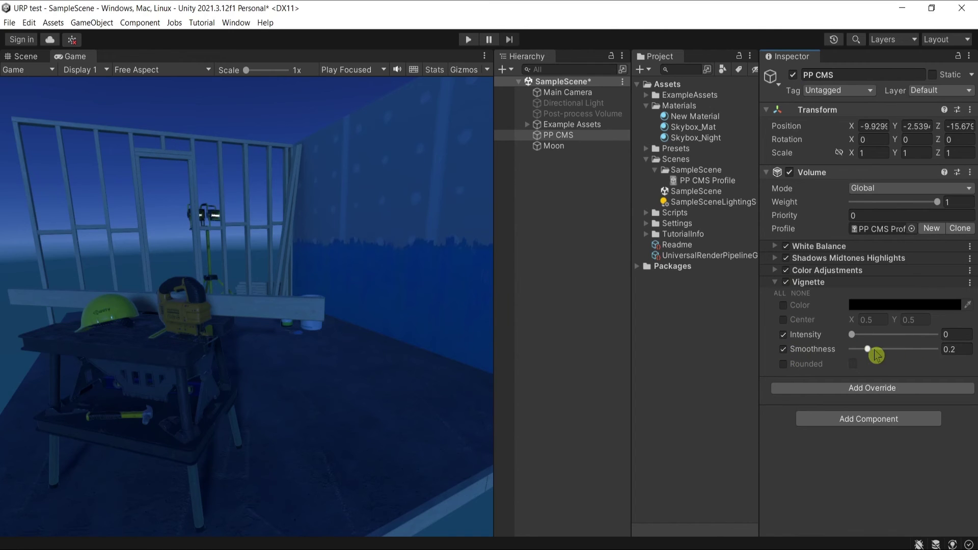
# - Tune the vignette to roughly 0.28 intensity and 0.45 smoothness
pyautogui.moveTo(853, 337); pyautogui.dragTo(872, 347)
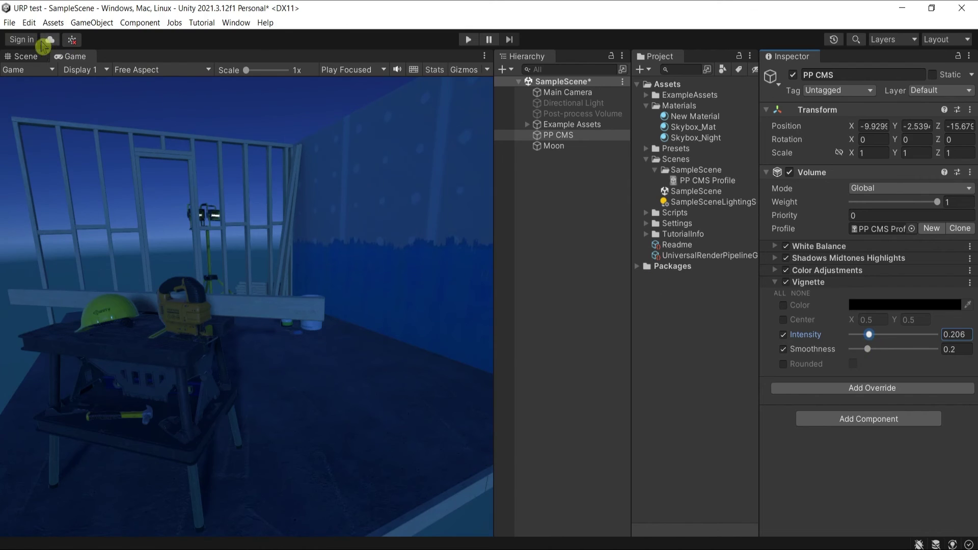
pyautogui.click(25, 61)
pyautogui.click(56, 58)
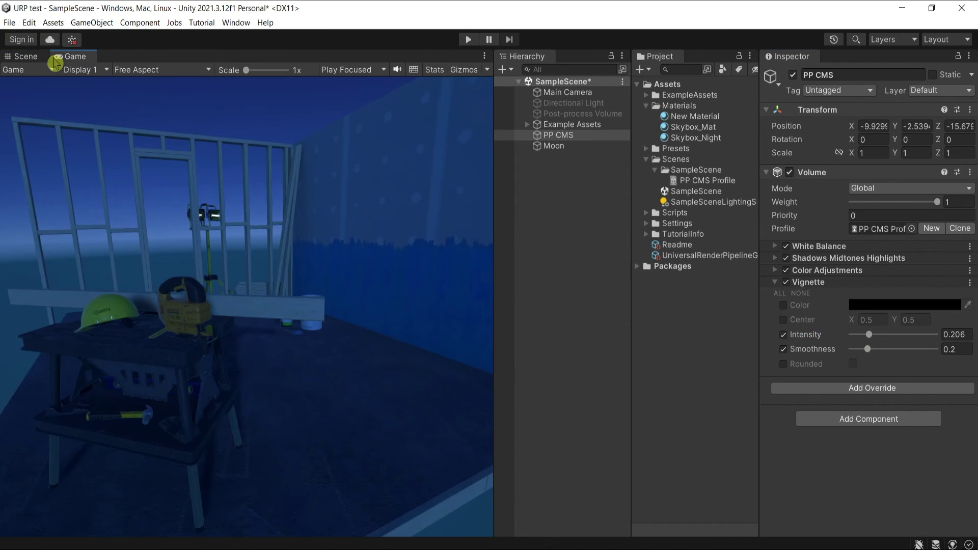
pyautogui.moveTo(870, 350)
pyautogui.mouseDown()
pyautogui.moveTo(896, 354)
pyautogui.moveTo(876, 336)
pyautogui.mouseUp()
pyautogui.click(879, 336)
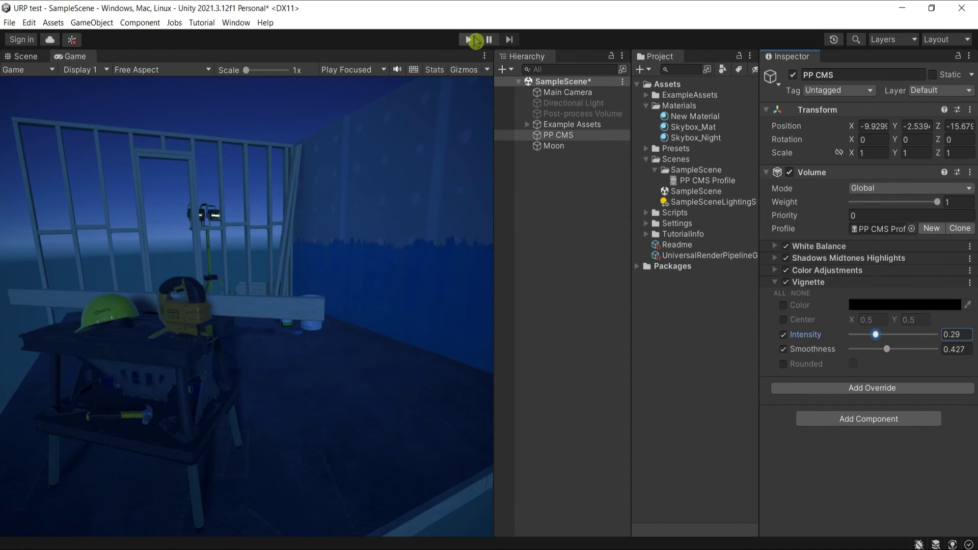
pyautogui.moveTo(872, 338); pyautogui.dragTo(879, 340)
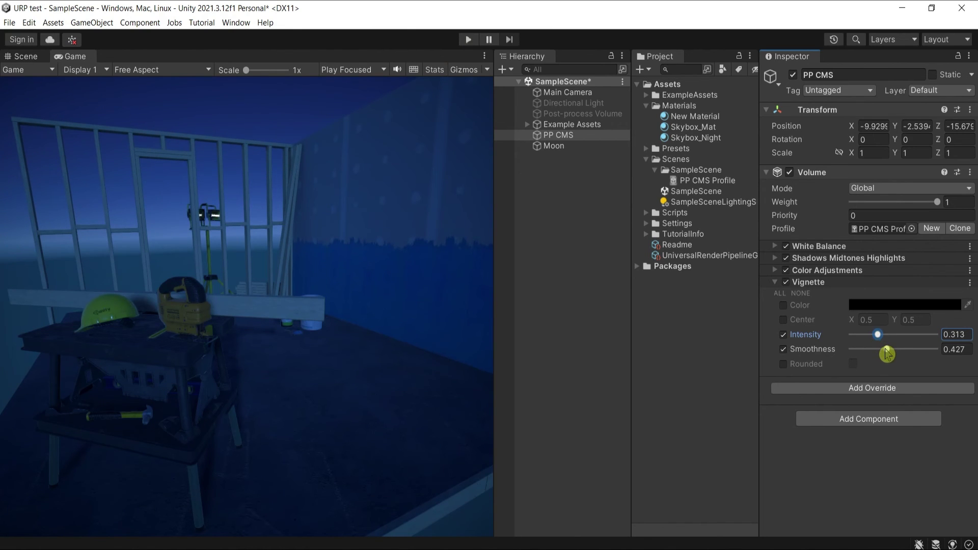
pyautogui.moveTo(886, 351); pyautogui.dragTo(883, 350)
pyautogui.click(891, 351)
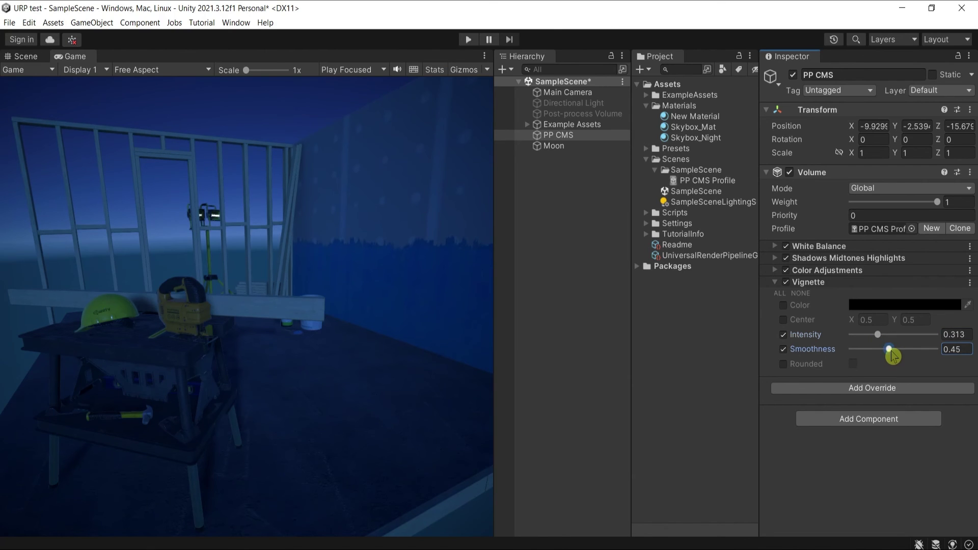
# - Toggle the vignette off and on for before/after comparison, tweaking its intensity
pyautogui.click(26, 56)
pyautogui.click(76, 57)
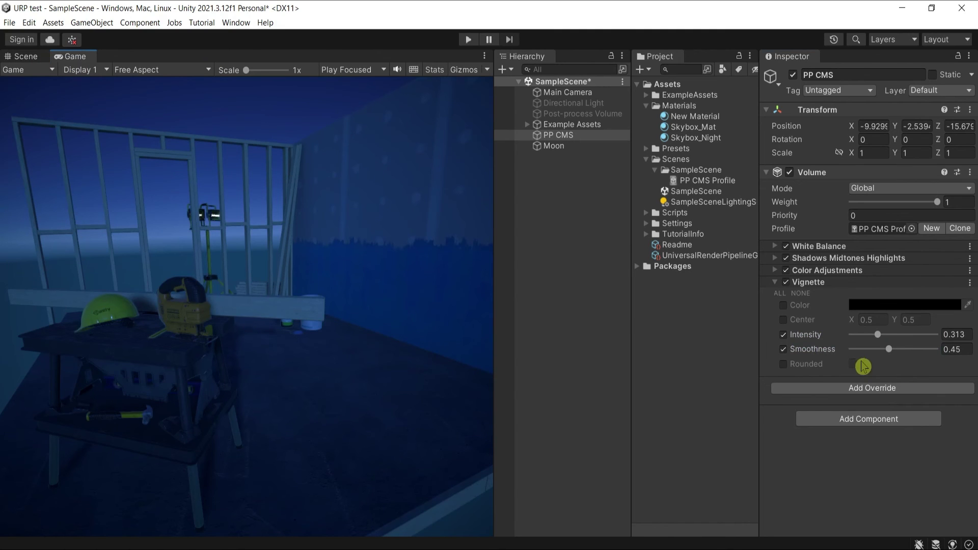
pyautogui.click(786, 282)
pyautogui.click(786, 282)
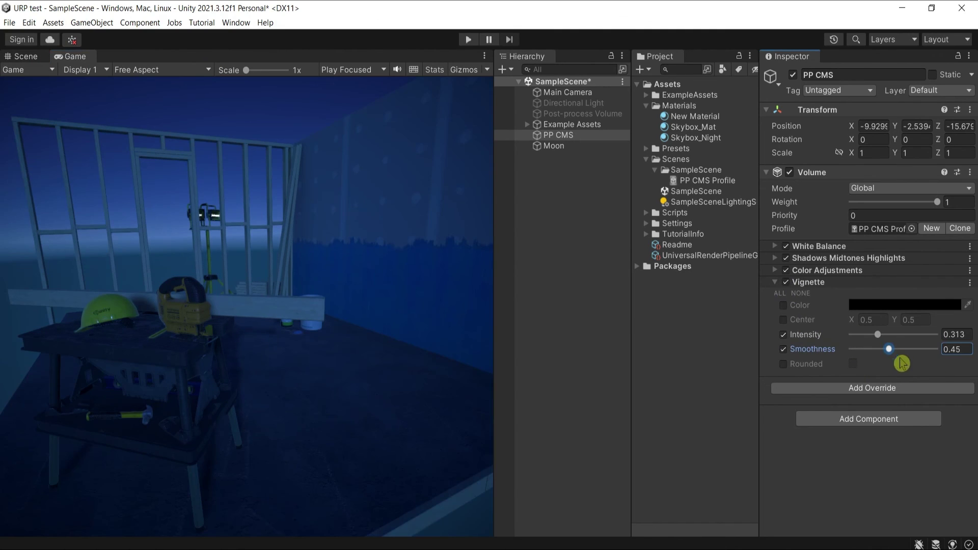
pyautogui.click(876, 336)
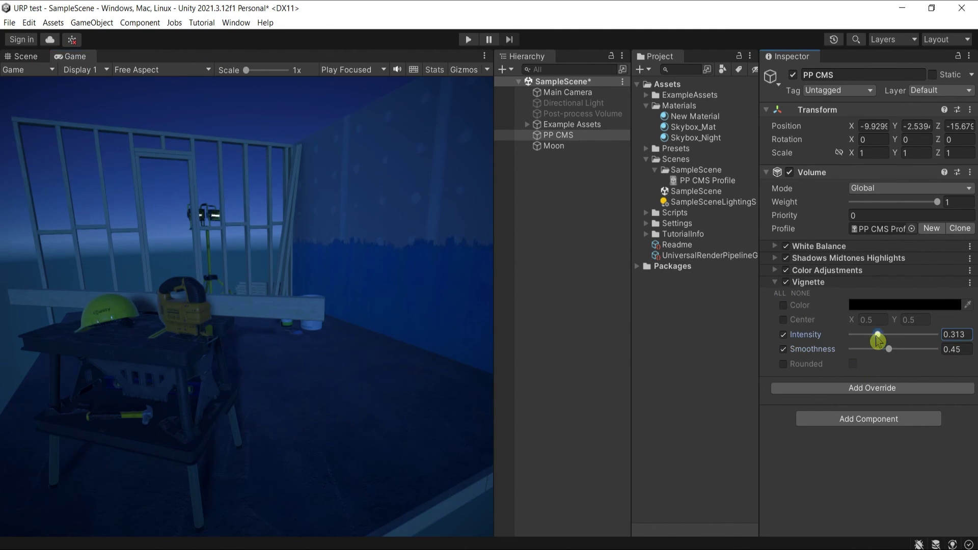
pyautogui.click(786, 283)
pyautogui.click(785, 282)
pyautogui.click(15, 57)
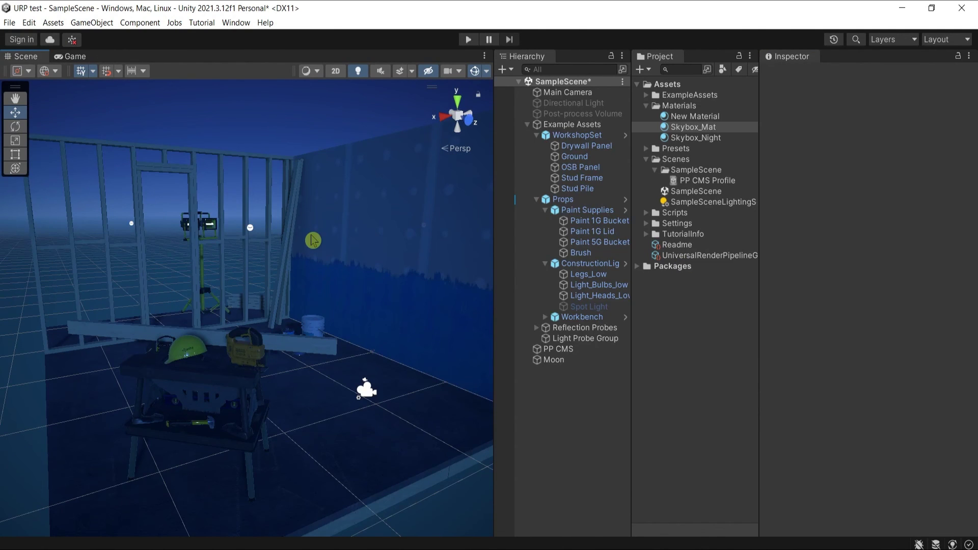
pyautogui.moveTo(313, 402)
pyautogui.mouseDown(button='right')
pyautogui.moveTo(328, 431)
pyautogui.moveTo(304, 383)
pyautogui.moveTo(148, 389)
pyautogui.moveTo(164, 362)
pyautogui.moveTo(231, 408)
pyautogui.moveTo(183, 431)
pyautogui.moveTo(191, 420)
pyautogui.moveTo(182, 389)
pyautogui.moveTo(219, 406)
pyautogui.moveTo(262, 389)
pyautogui.mouseUp(button='right')
pyautogui.click(69, 57)
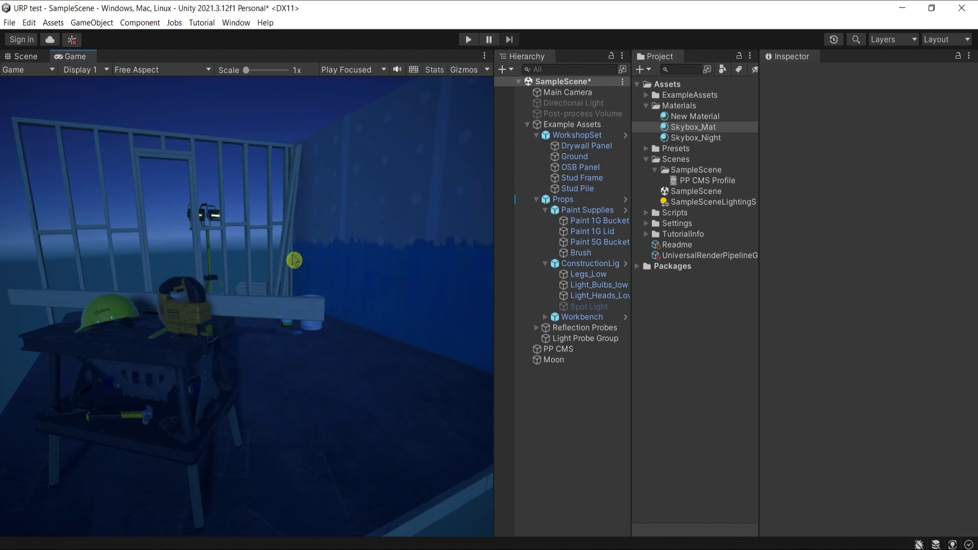
pyautogui.hotkey('ctrl', 'z')
pyautogui.hotkey('ctrl', 'z')
pyautogui.hotkey('ctrl', 'z')
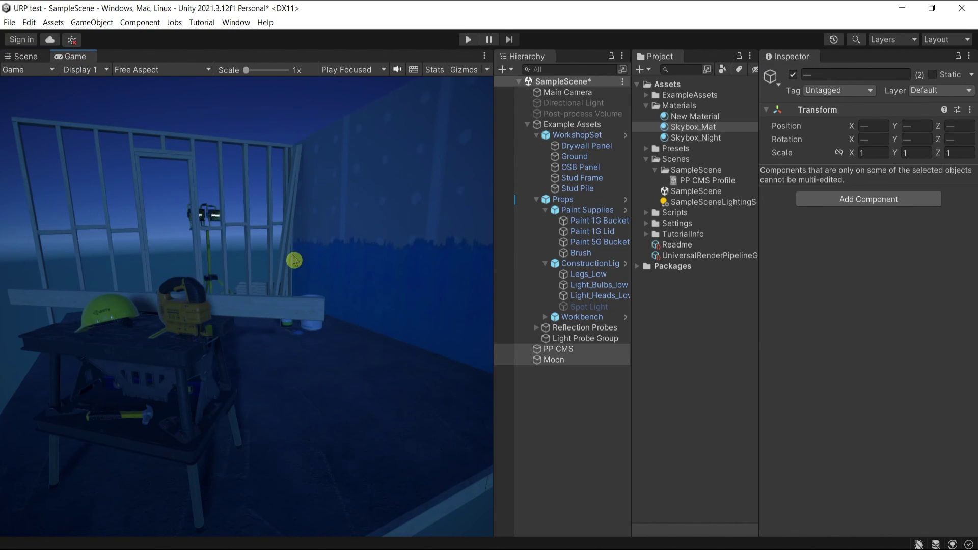
# - Turn off PP CMS and Moon and turn Directional Light and Post-process Volume back on
pyautogui.hotkey('ctrl', 'z')
pyautogui.hotkey('ctrl', 'z')
pyautogui.hotkey('ctrl', 'z')
pyautogui.hotkey('ctrl', 'z')
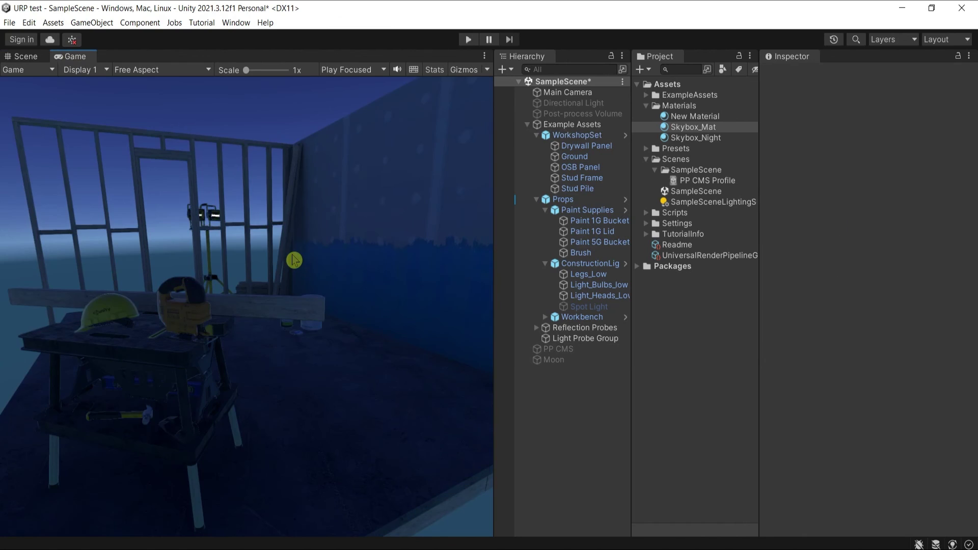
pyautogui.hotkey('ctrl', 'z')
pyautogui.hotkey('ctrl', 'z')
pyautogui.hotkey('ctrl', 'z')
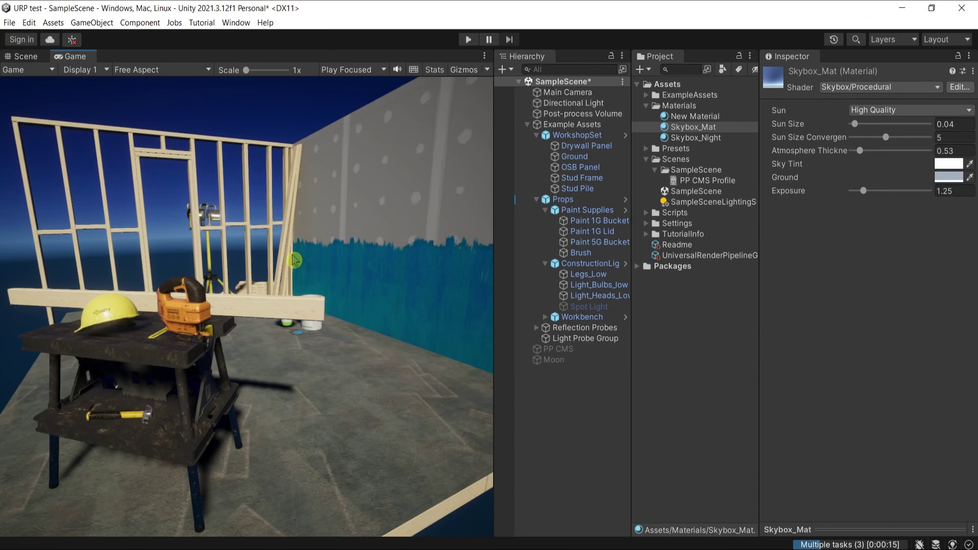